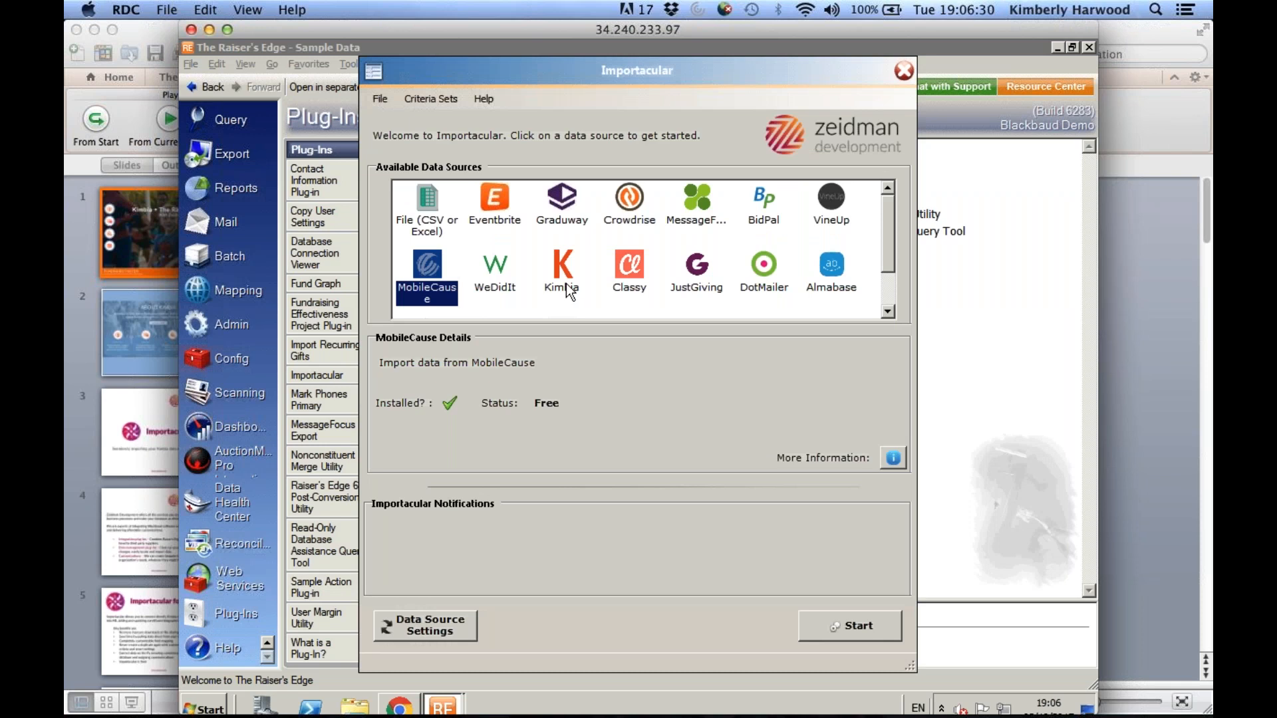
# Start an import from the Kimbia data source
pyautogui.click(570, 271)
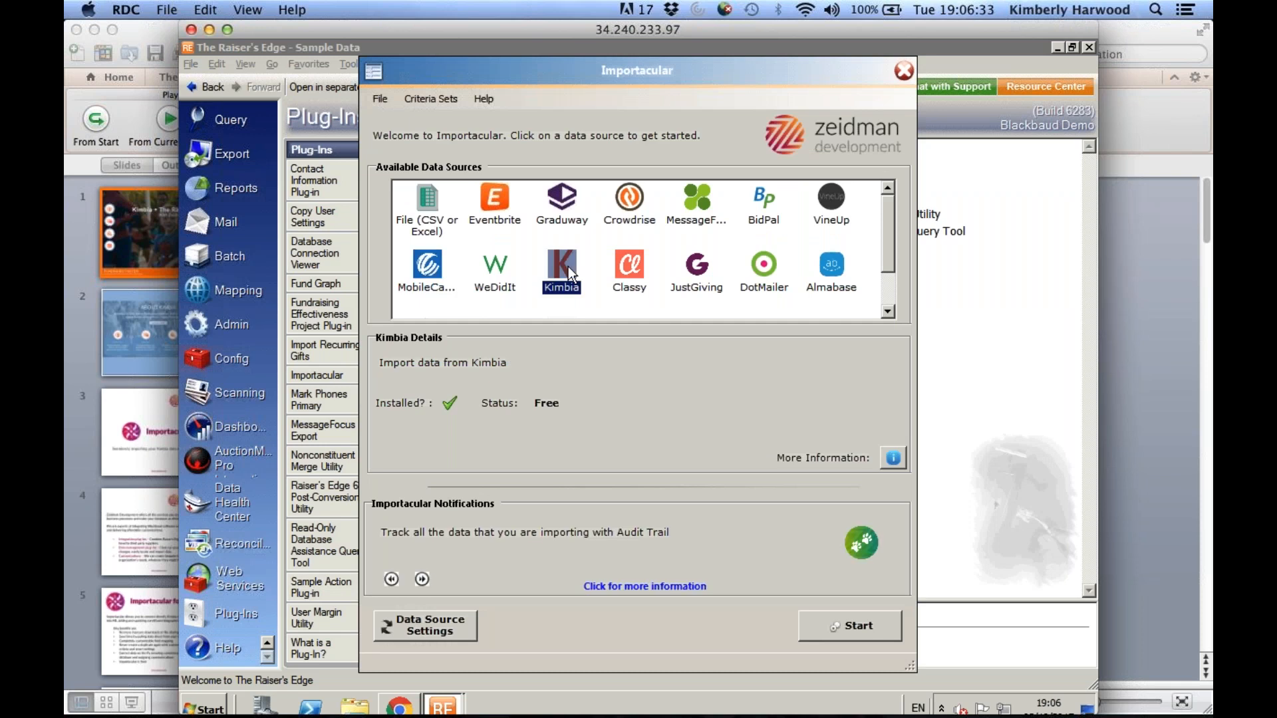
pyautogui.click(850, 623)
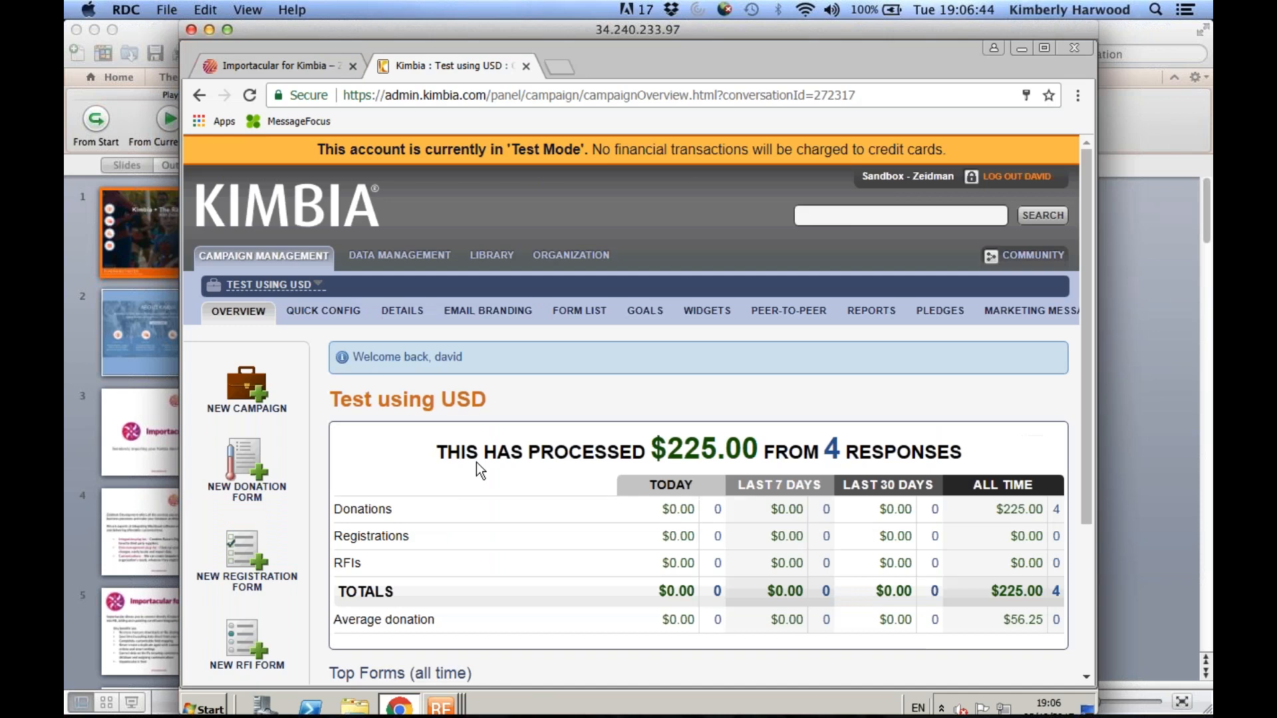
# Copy the CSV link of the Annual Campaign Donations report from the Kimbia website and enter it as the Report Anywhere URL in Importacular
pyautogui.click(873, 309)
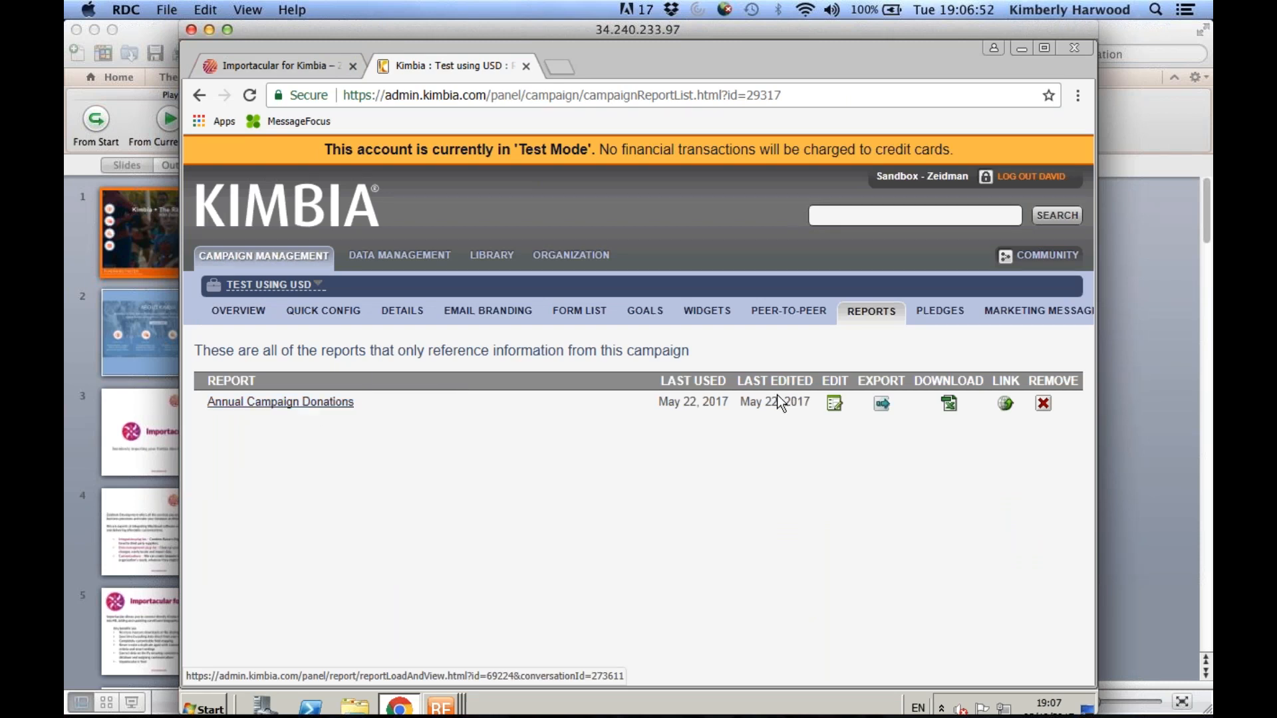
pyautogui.click(1005, 404)
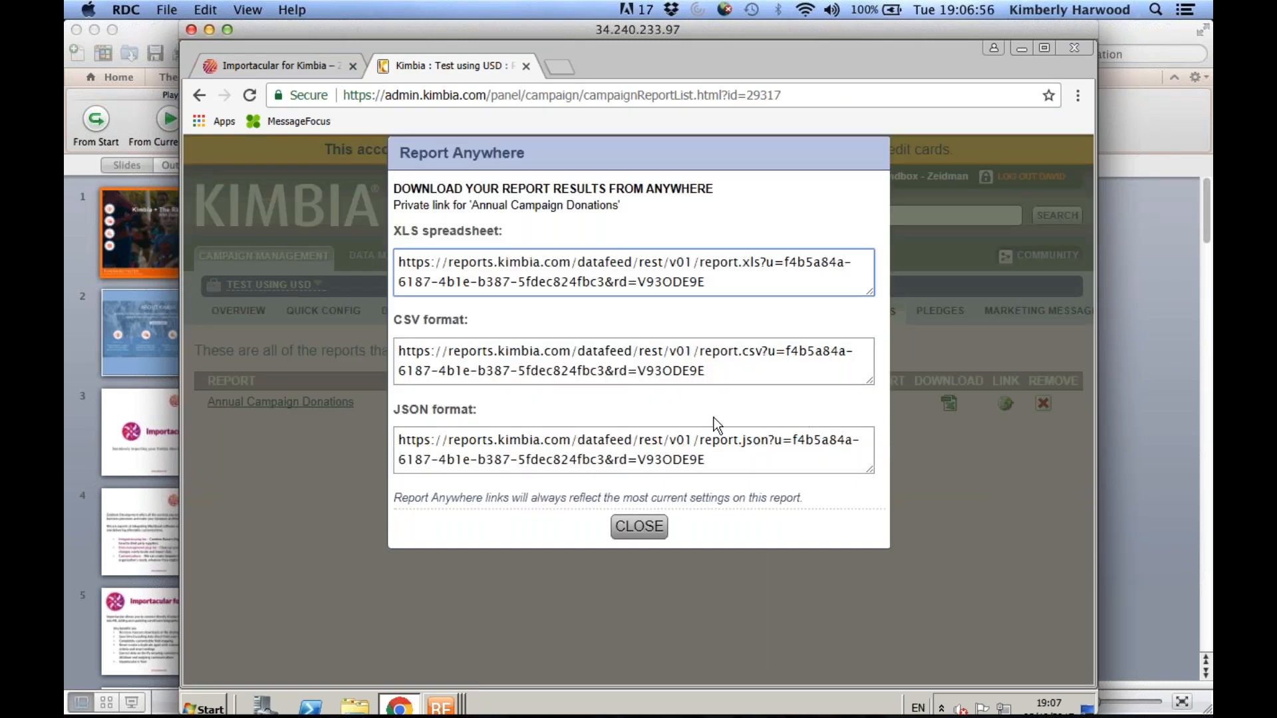
pyautogui.click(583, 359)
pyautogui.tripleClick(702, 372)
pyautogui.hotkey('ctrl', 'c')
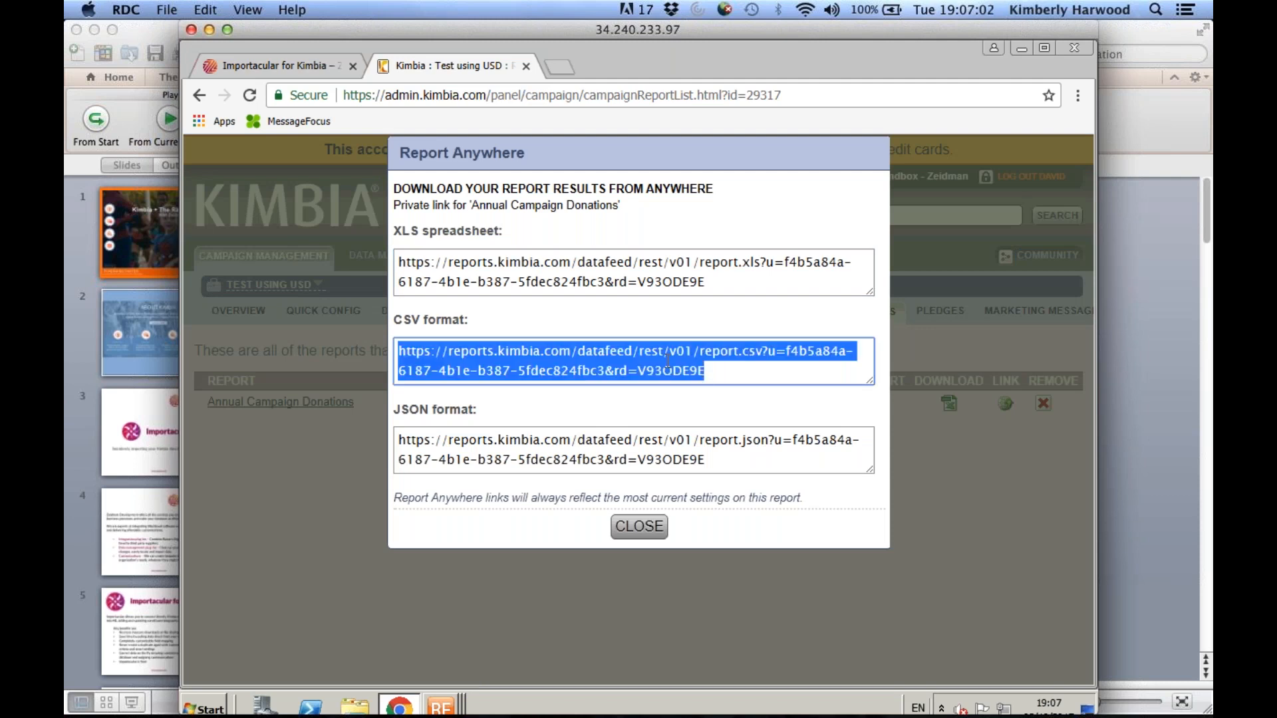
pyautogui.click(1021, 47)
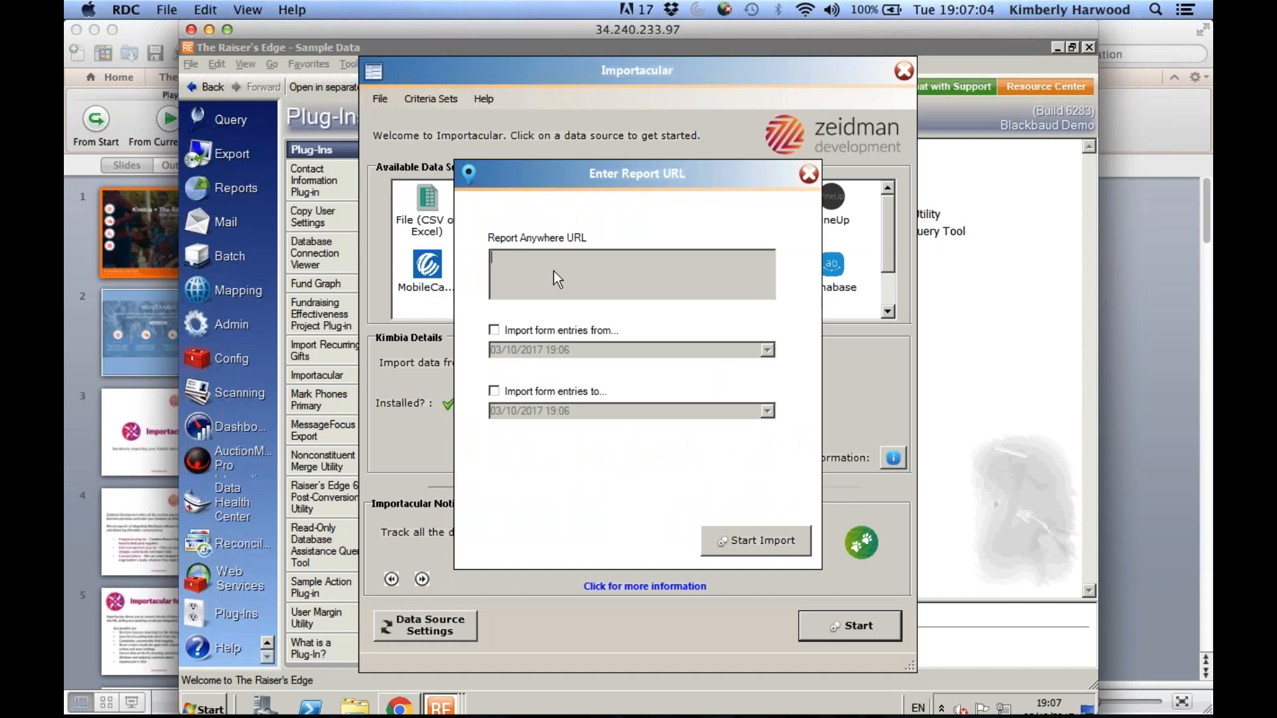
pyautogui.hotkey('ctrl', 'v')
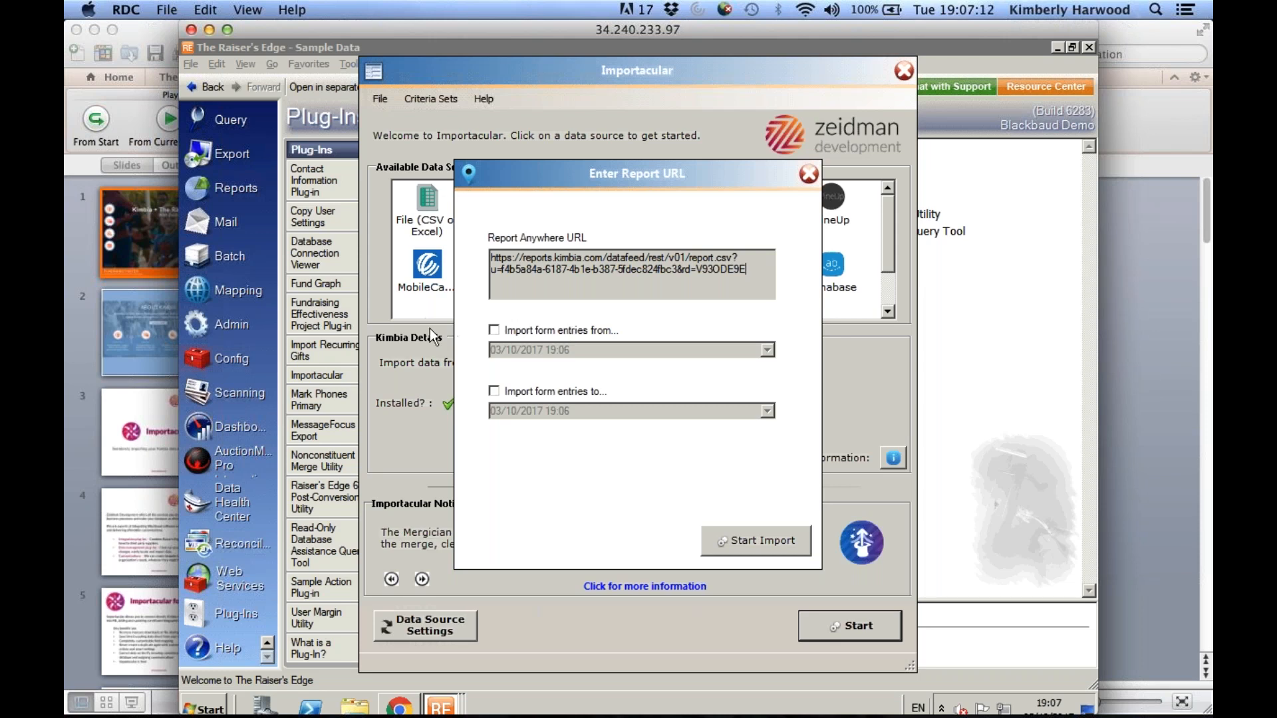
# Limit the import to form entries from 01/03/2017 19:06 and start it
pyautogui.click(494, 330)
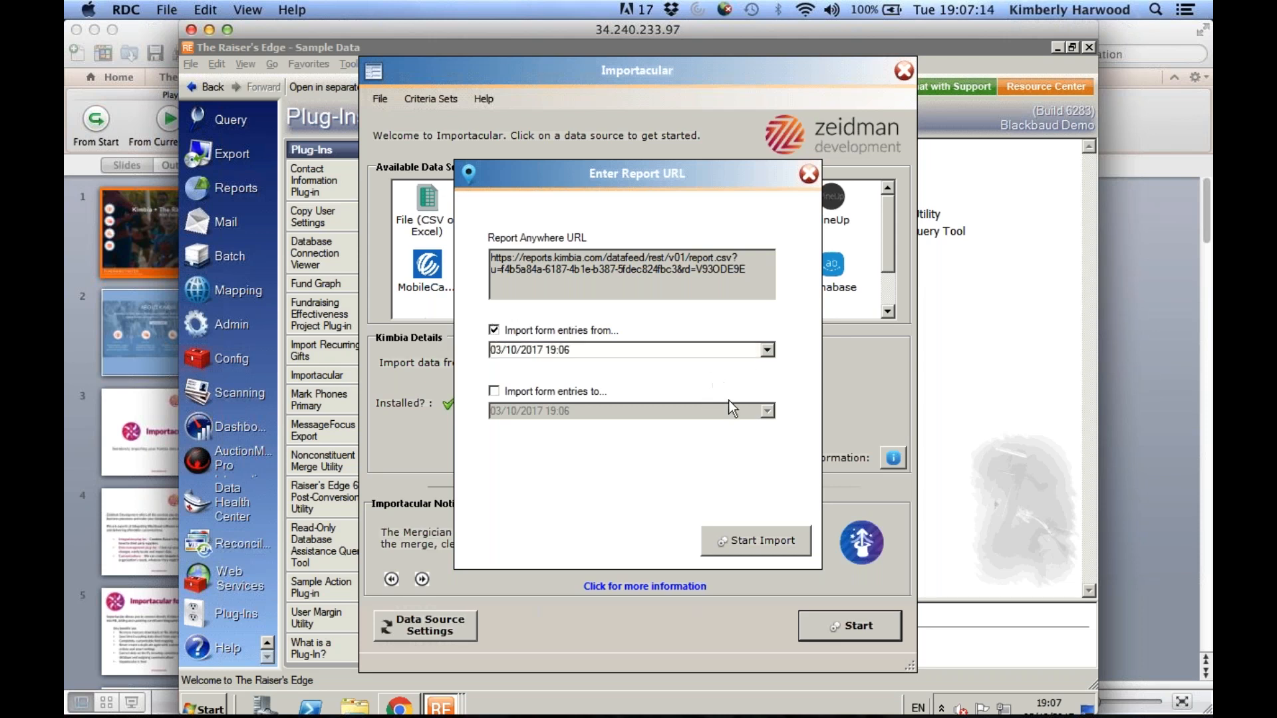
pyautogui.click(768, 350)
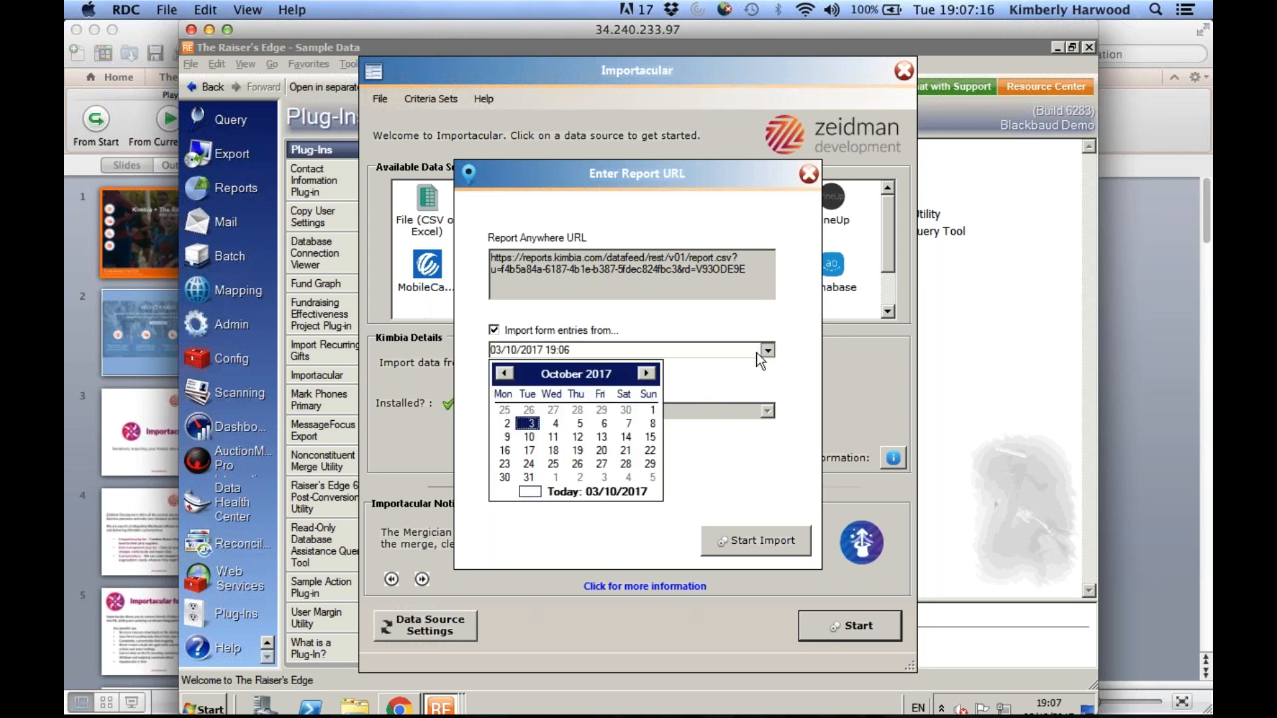
pyautogui.click(506, 374)
pyautogui.click(505, 375)
pyautogui.click(505, 374)
pyautogui.click(506, 375)
pyautogui.click(506, 374)
pyautogui.click(506, 374)
pyautogui.click(506, 374)
pyautogui.click(678, 479)
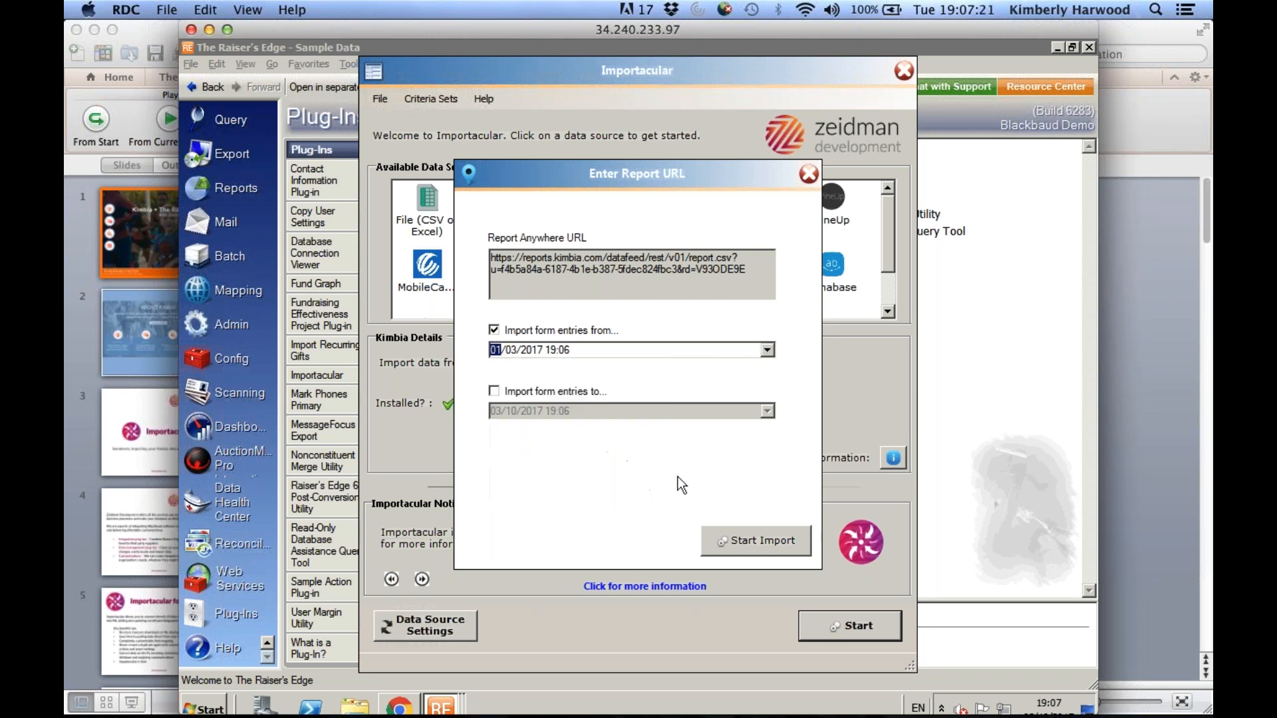
pyautogui.click(756, 542)
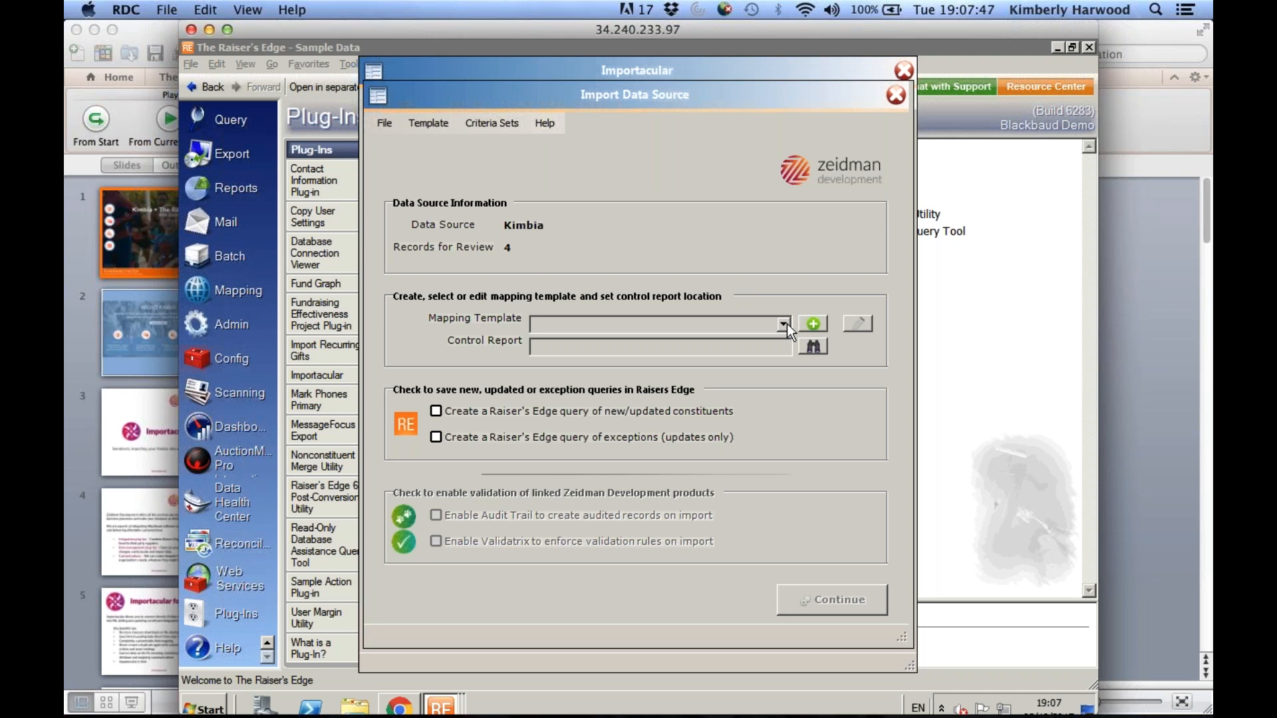
# Choose the Kimbia Test mapping template and open it for editing
pyautogui.click(745, 341)
pyautogui.click(745, 341)
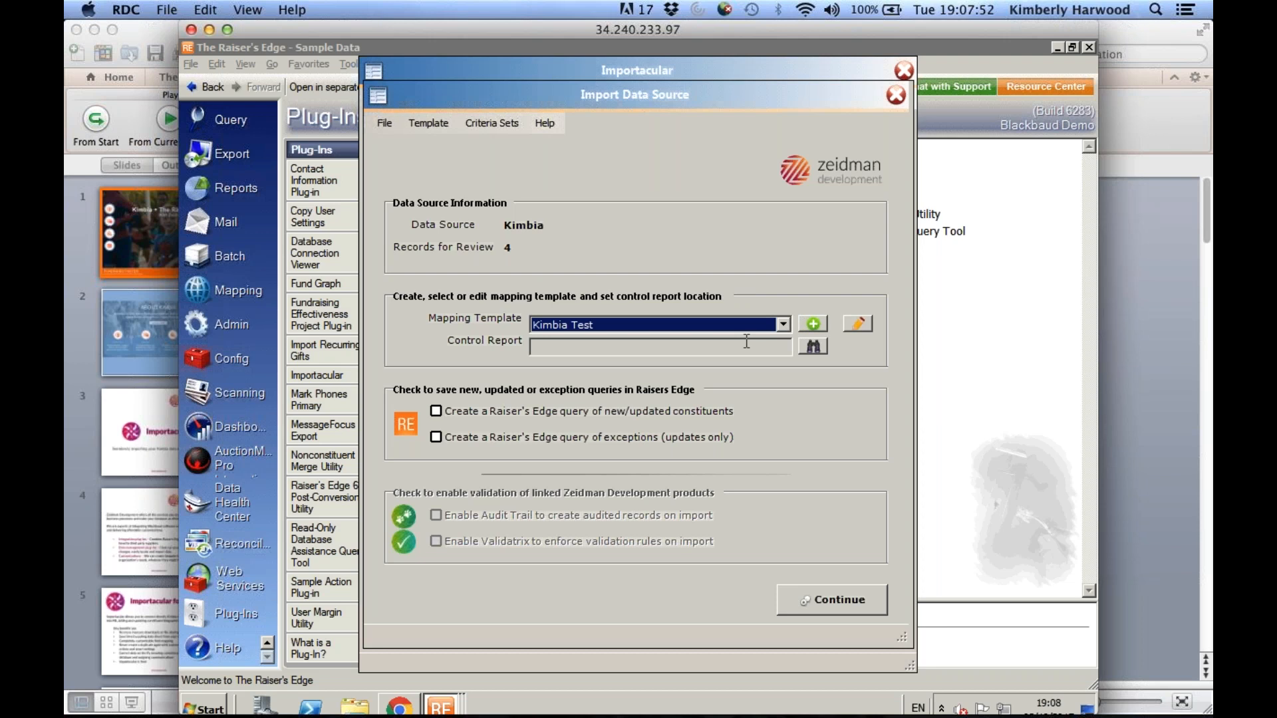
pyautogui.click(860, 327)
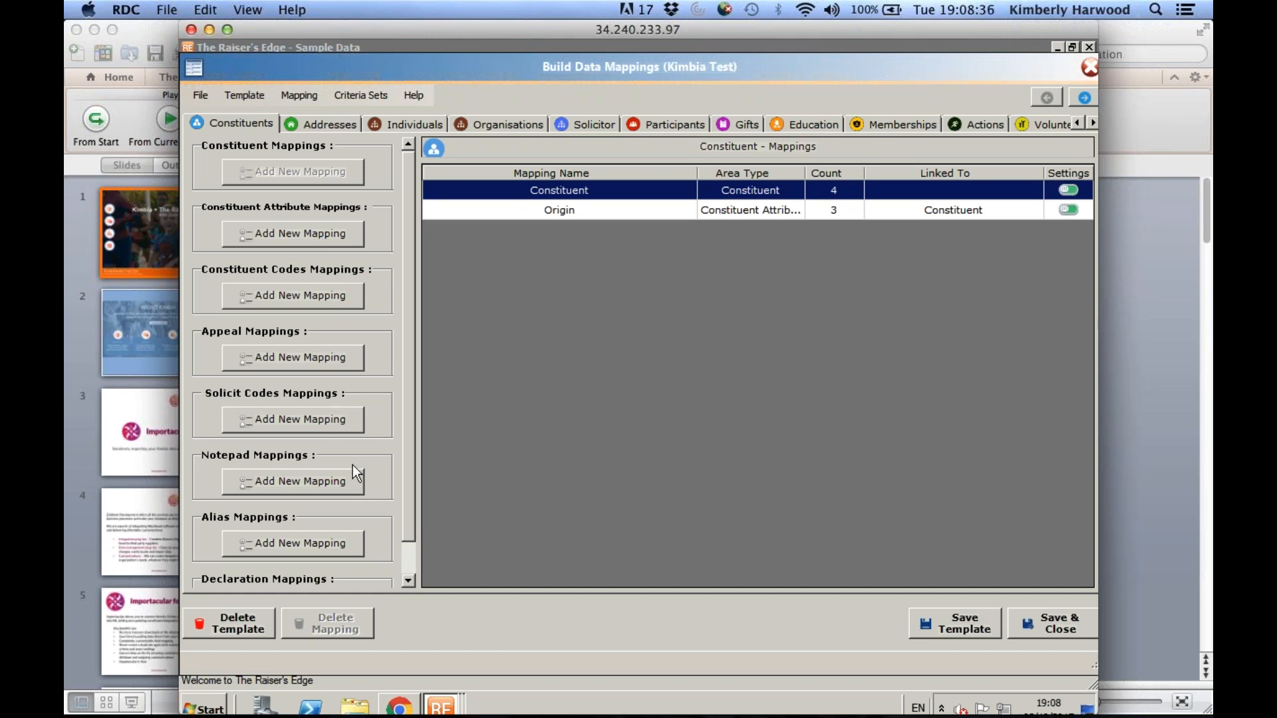
# Review the Constituent mapping, including the First Name source fields and the Income default options, and save the mapping
pyautogui.click(409, 578)
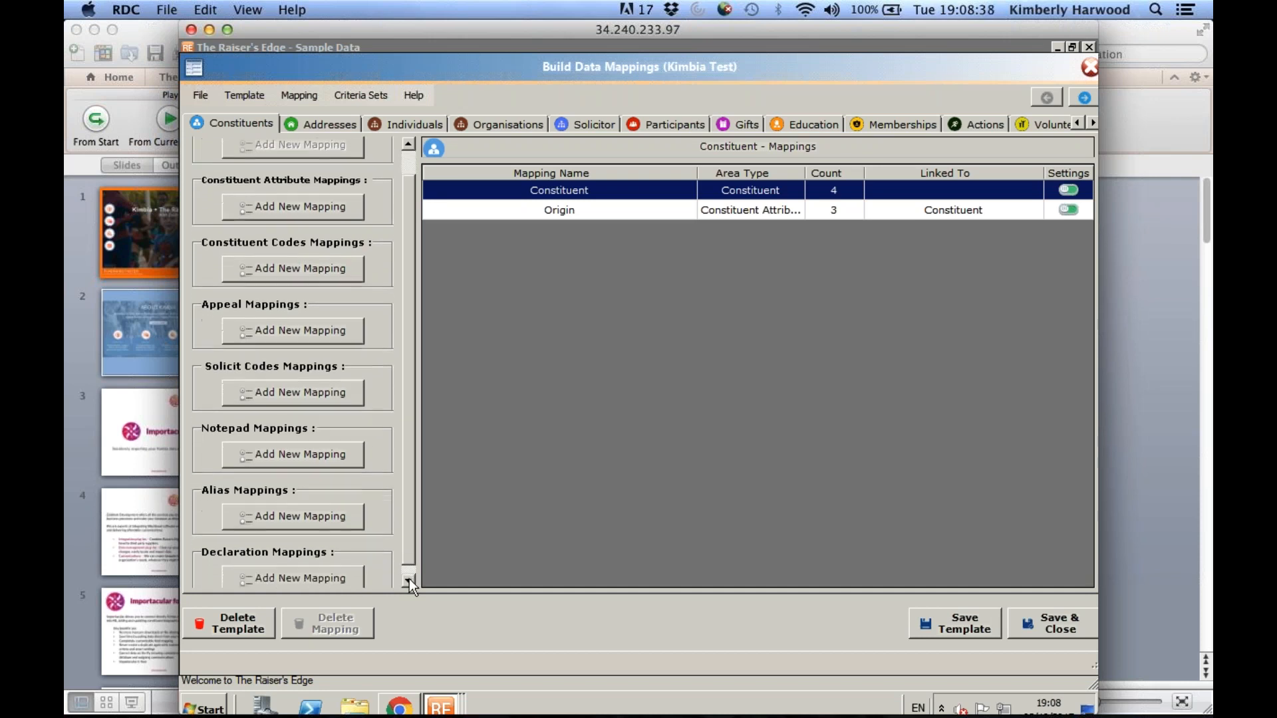
pyautogui.doubleClick(570, 190)
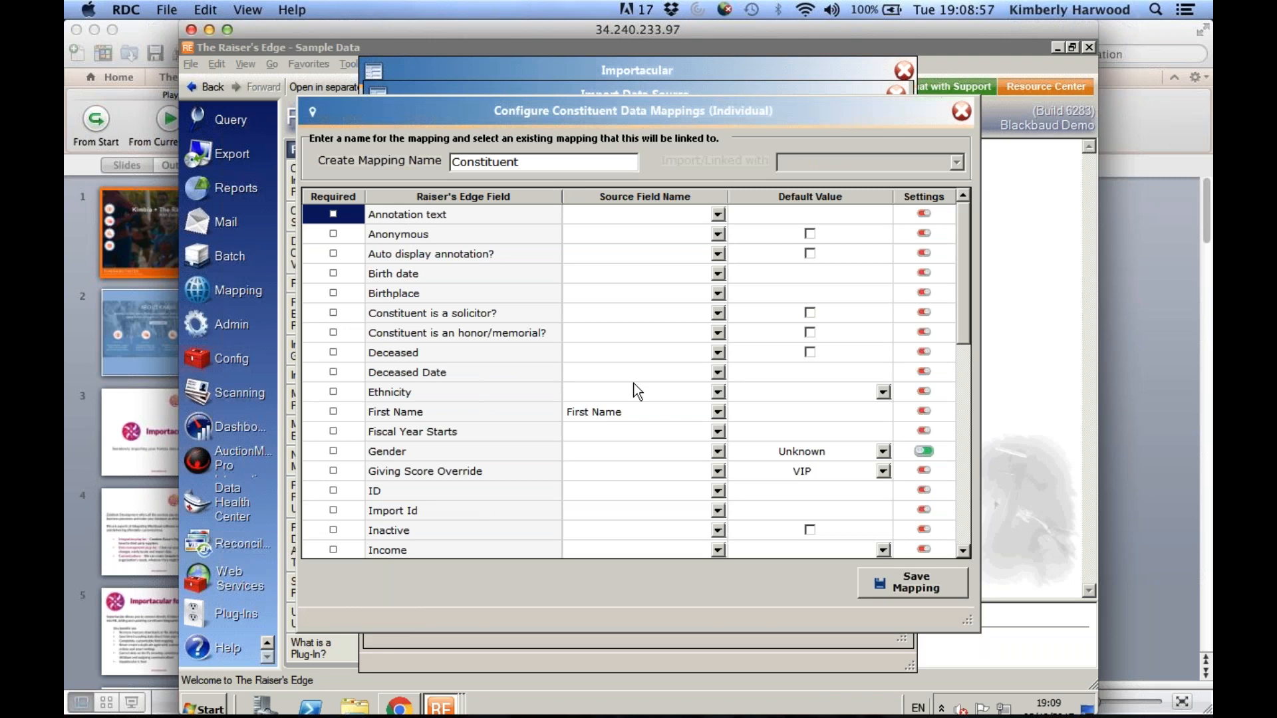
pyautogui.click(719, 413)
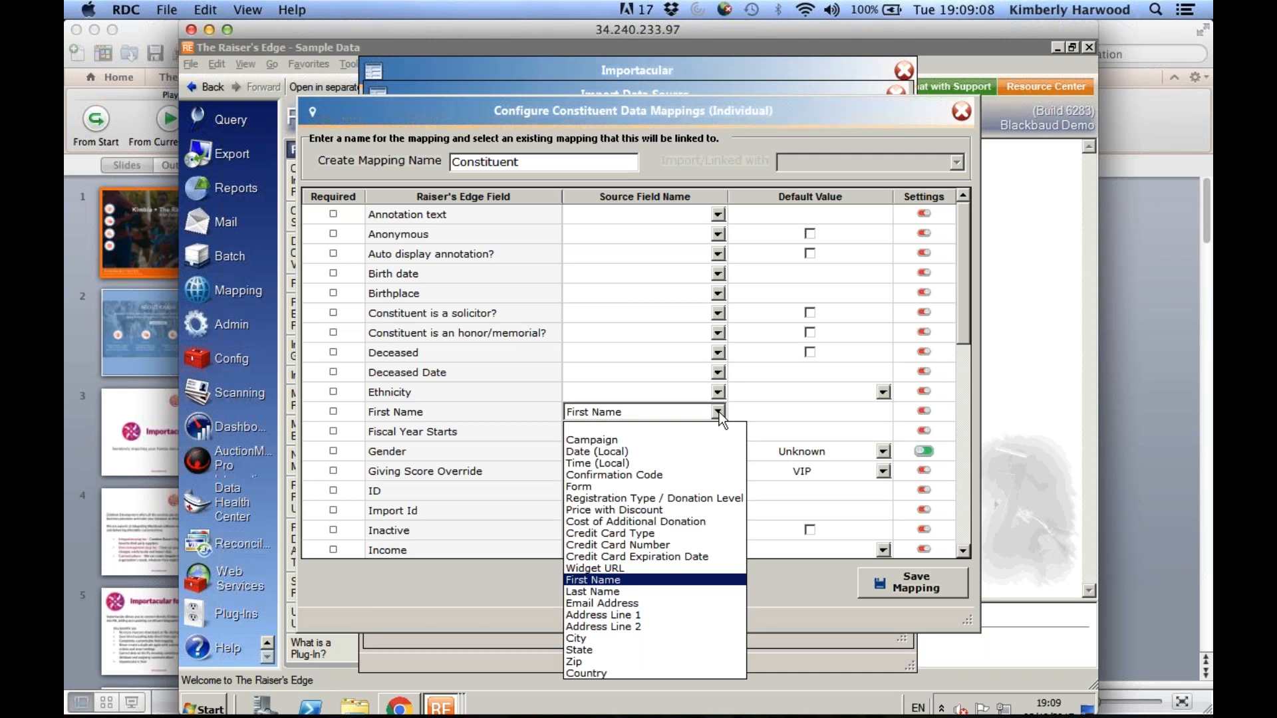
pyautogui.click(716, 413)
pyautogui.scroll(-7, 963, 521)
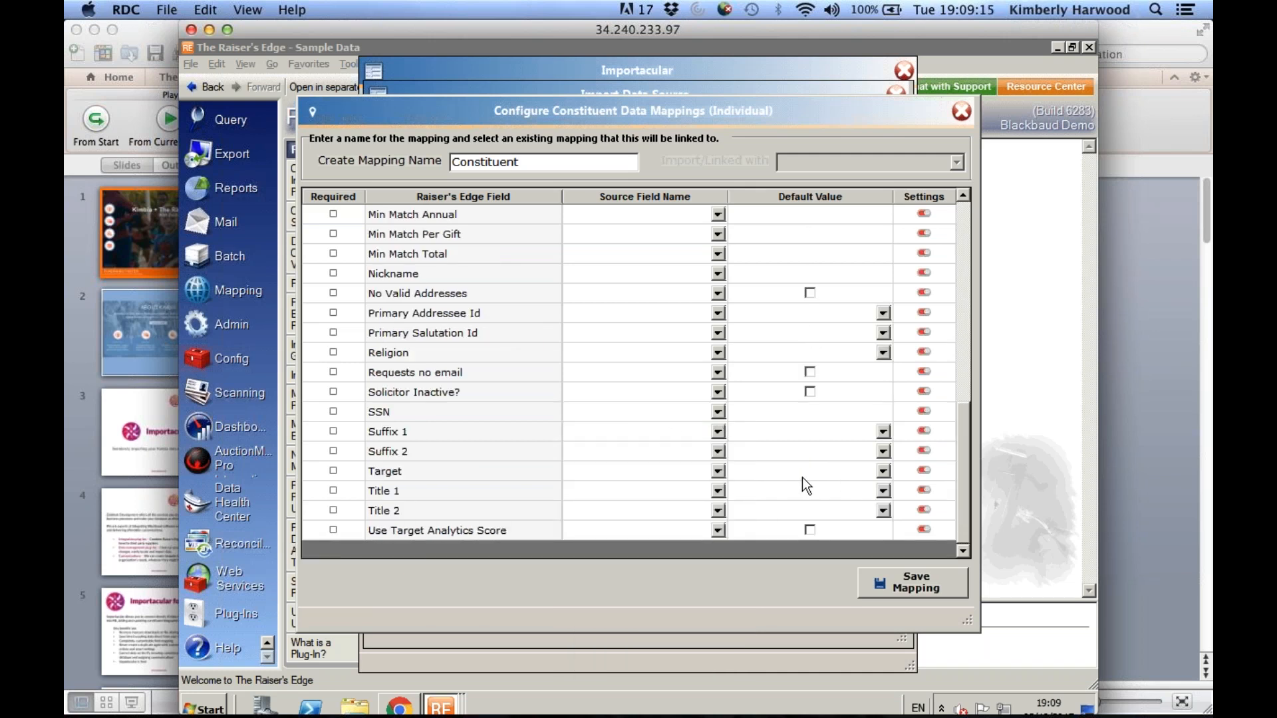
pyautogui.click(964, 266)
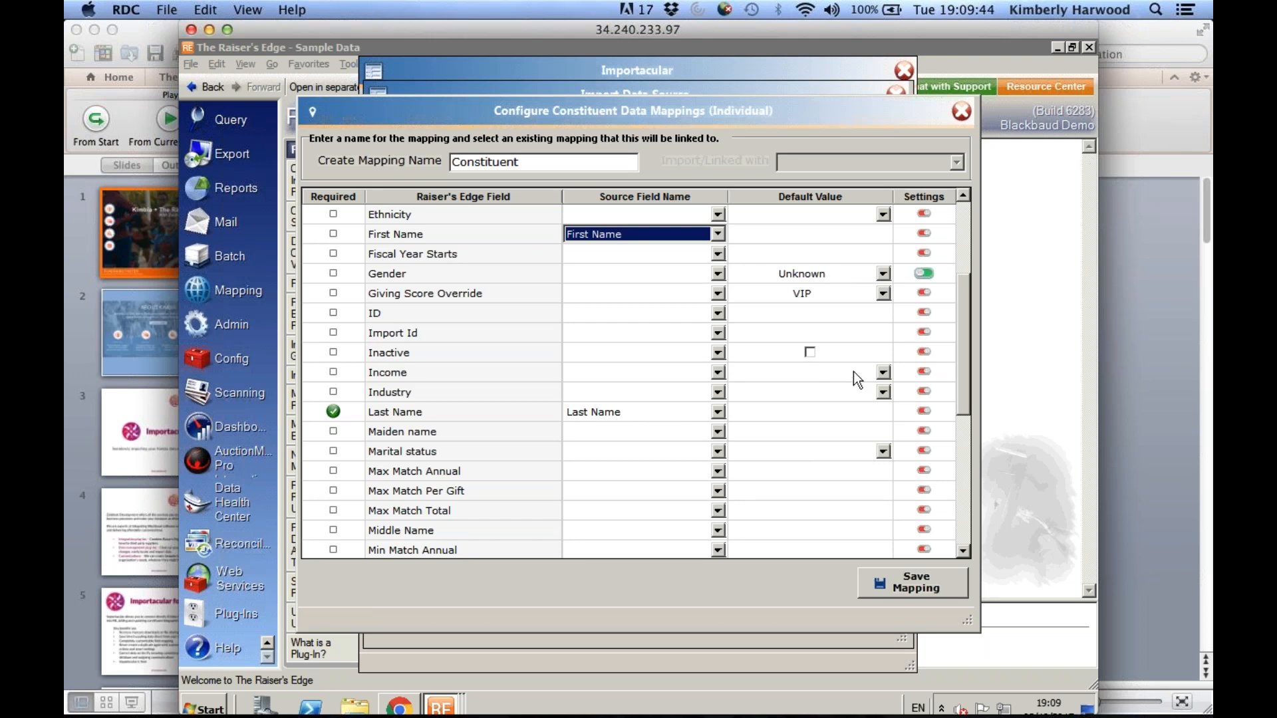
pyautogui.click(882, 373)
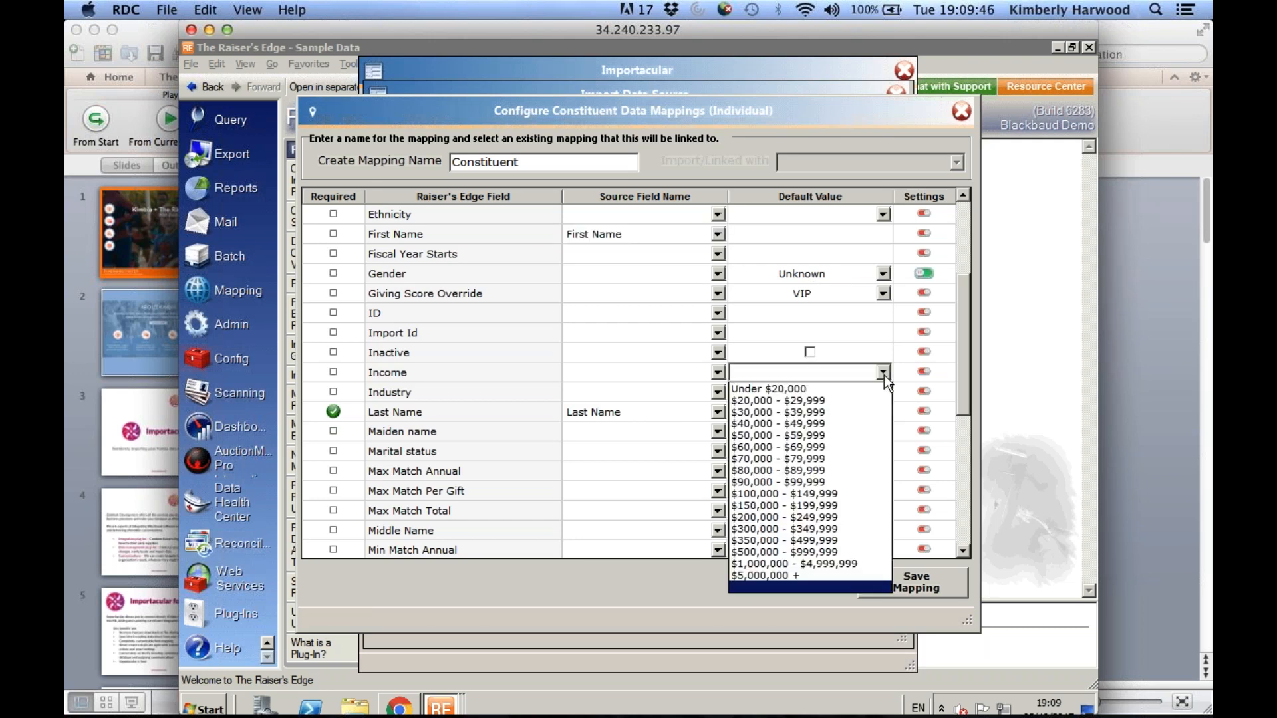
pyautogui.click(884, 374)
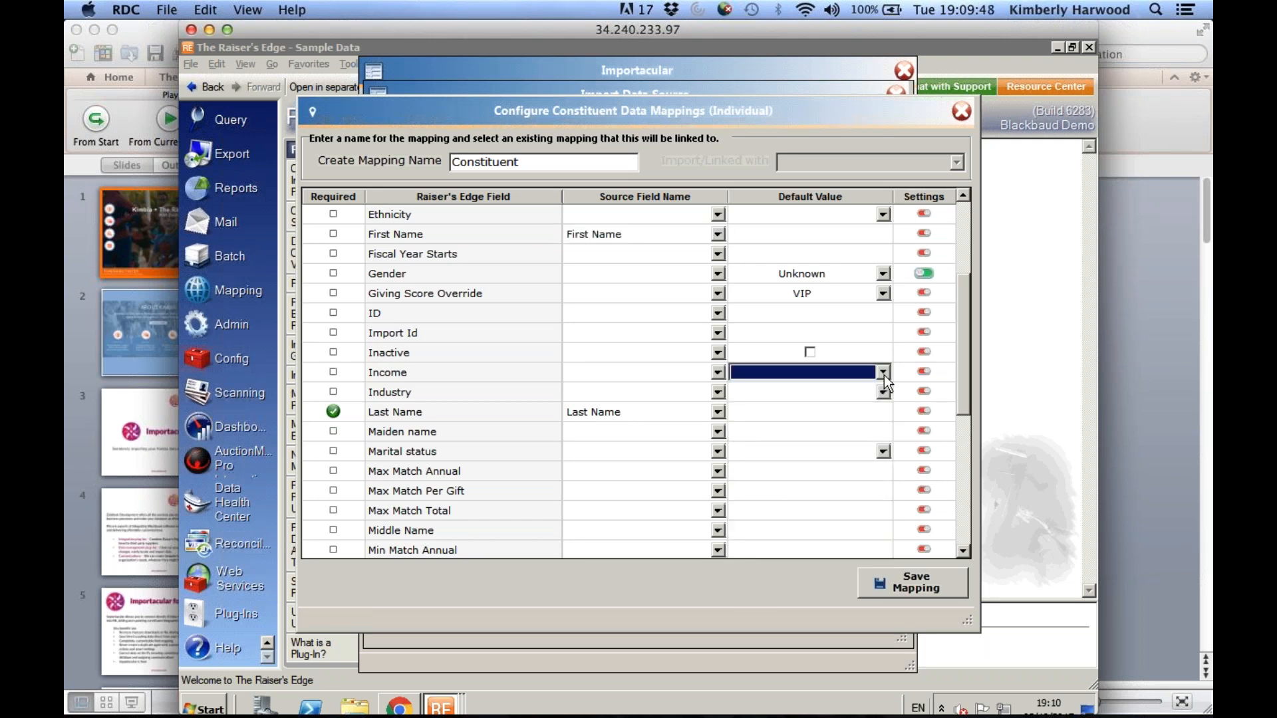
pyautogui.click(899, 581)
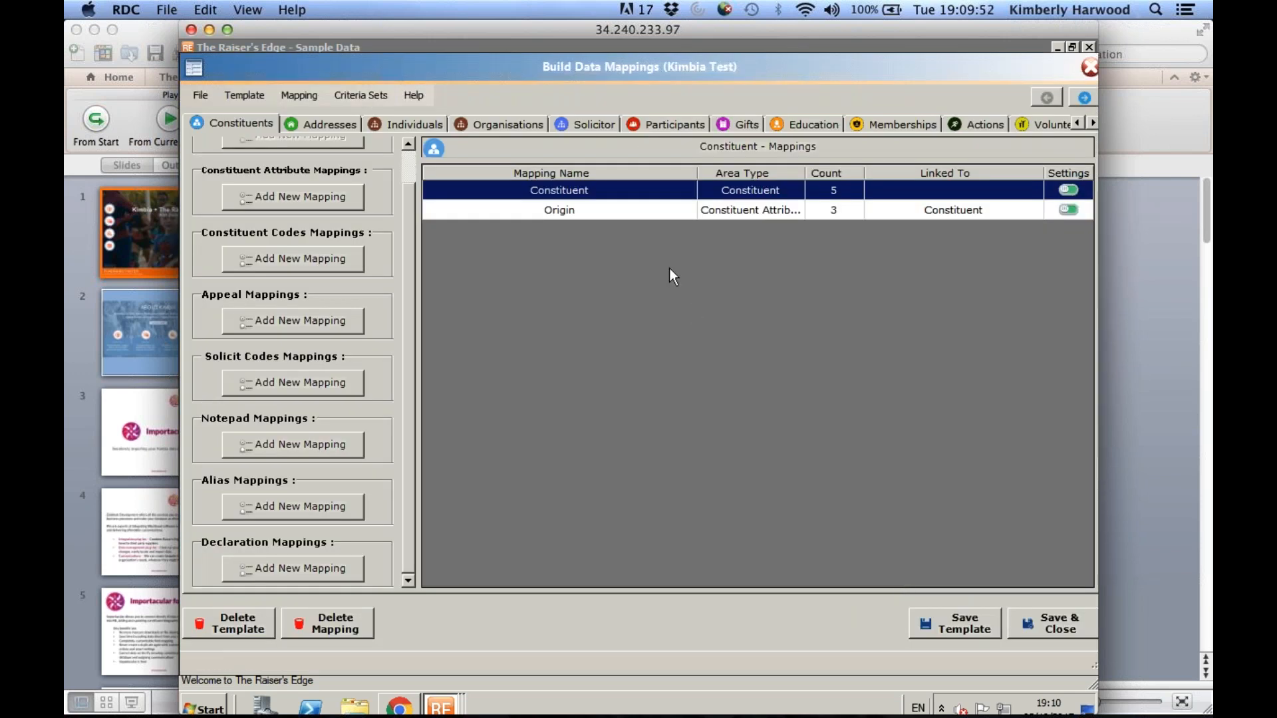
# Review the default values of the Origin constituent attribute mapping and save it
pyautogui.doubleClick(600, 207)
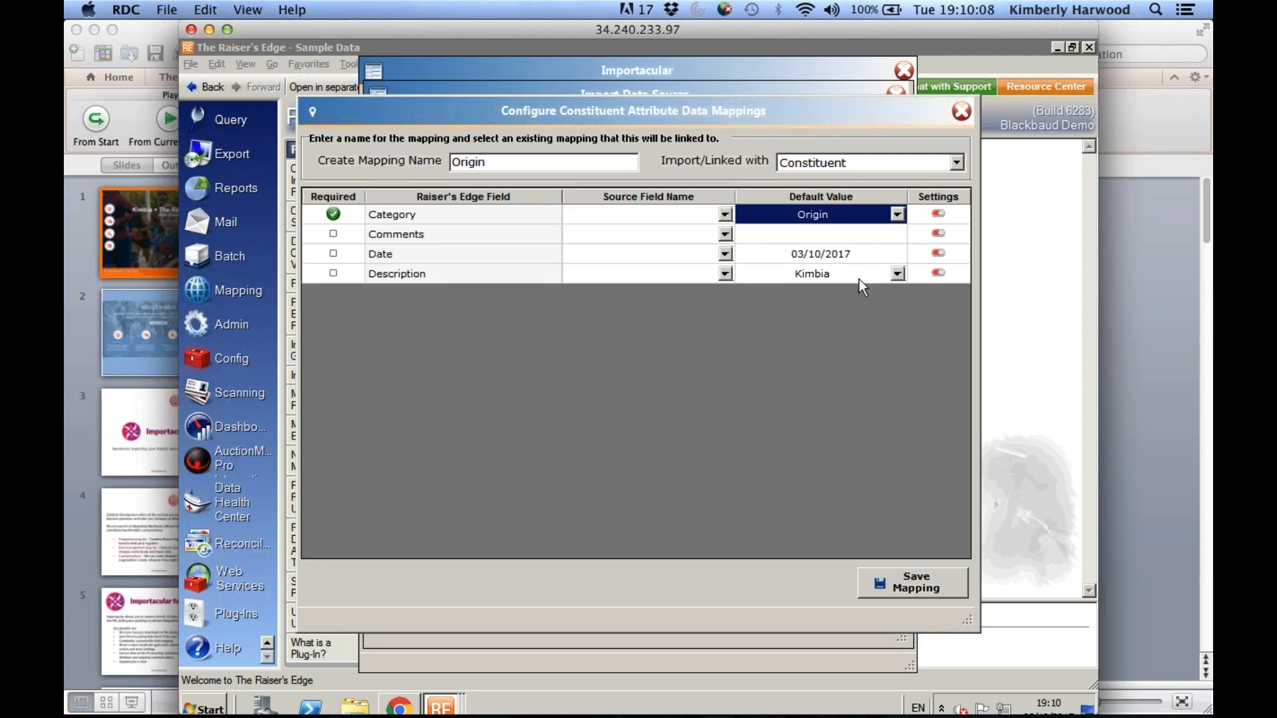
pyautogui.click(887, 576)
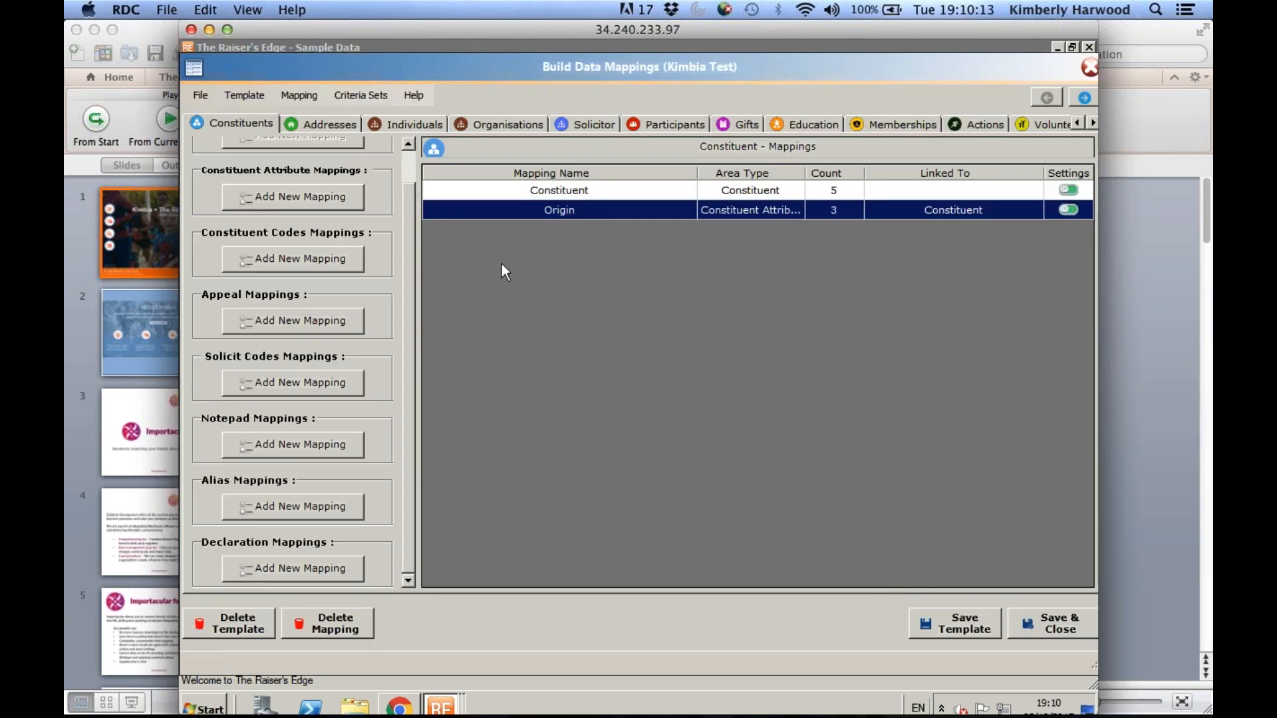
# Open the Address mapping and review the source fields available for Address1
pyautogui.click(334, 122)
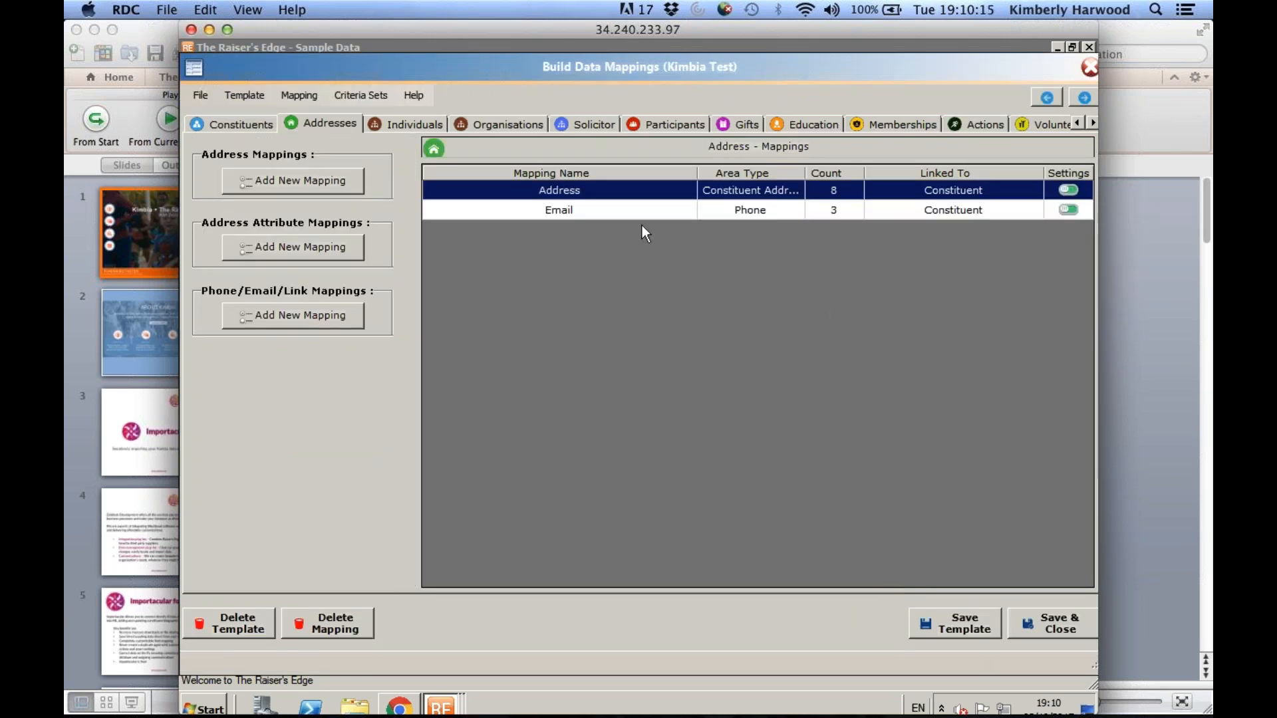
pyautogui.doubleClick(592, 188)
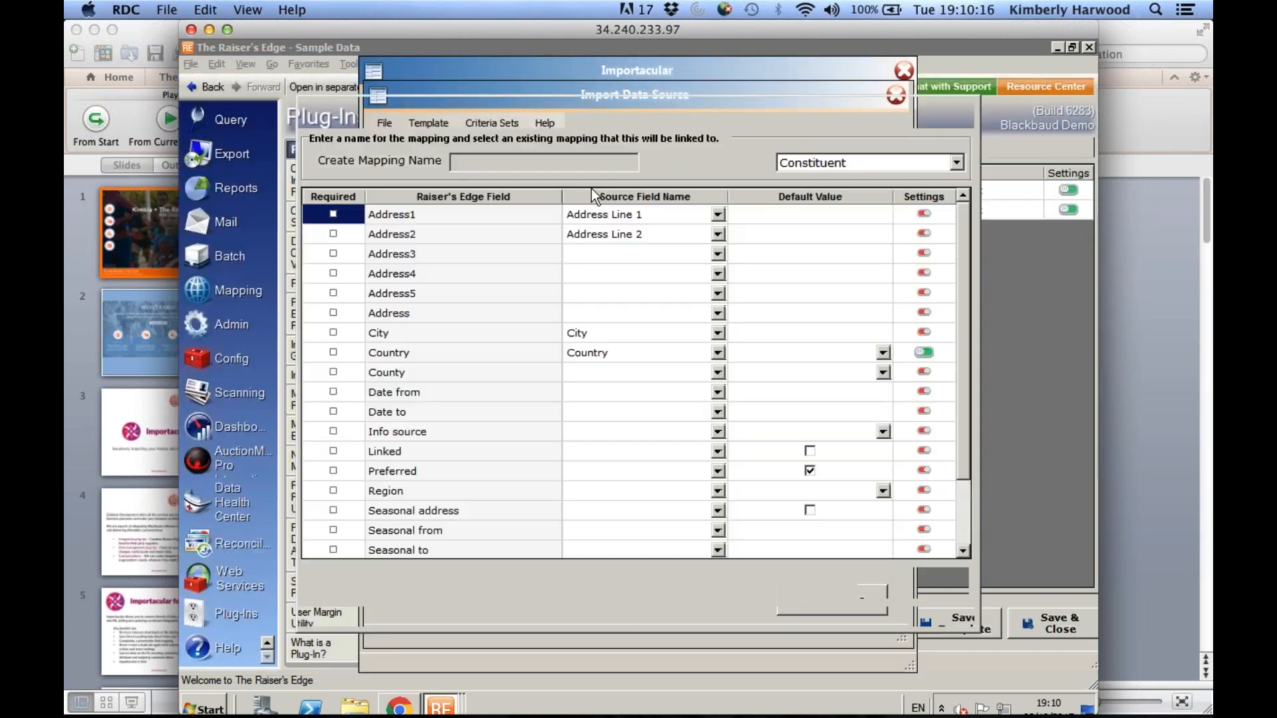
pyautogui.click(718, 214)
pyautogui.click(717, 213)
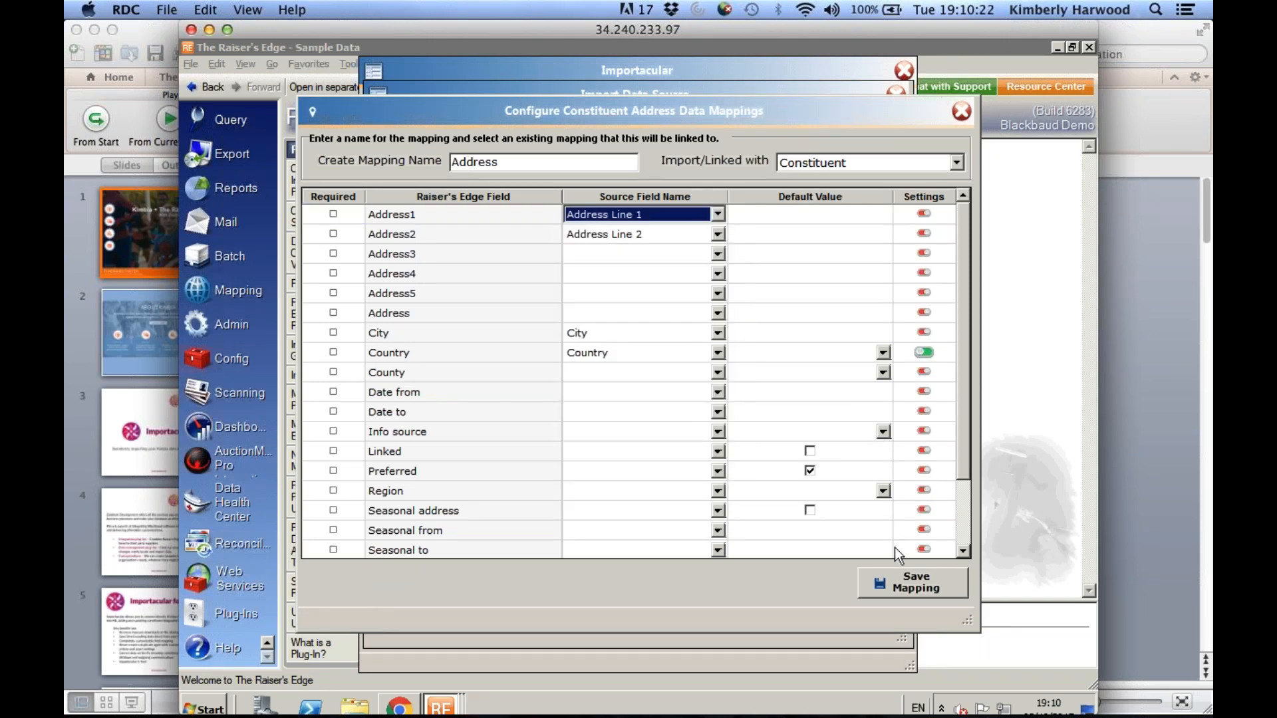
# Set the Country field's text casing to Proper Case, then save the field settings and the Address mapping
pyautogui.click(962, 551)
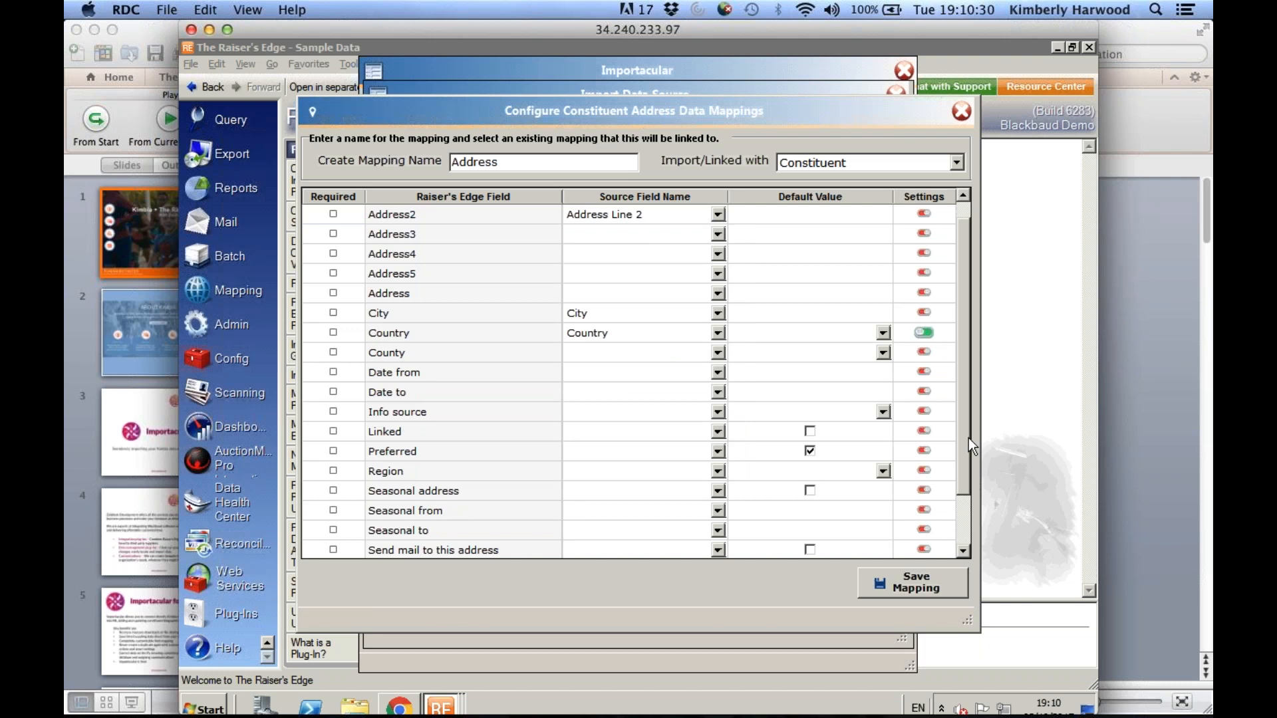
pyautogui.click(927, 335)
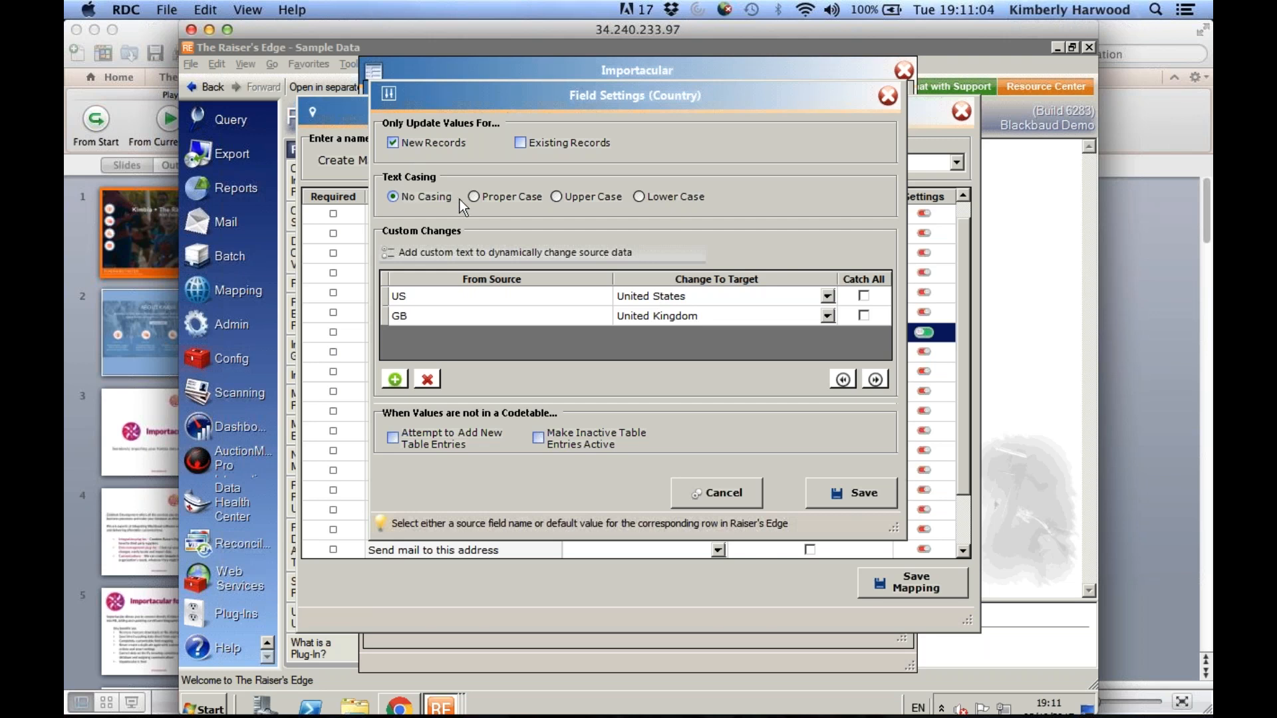
pyautogui.click(476, 197)
pyautogui.click(850, 499)
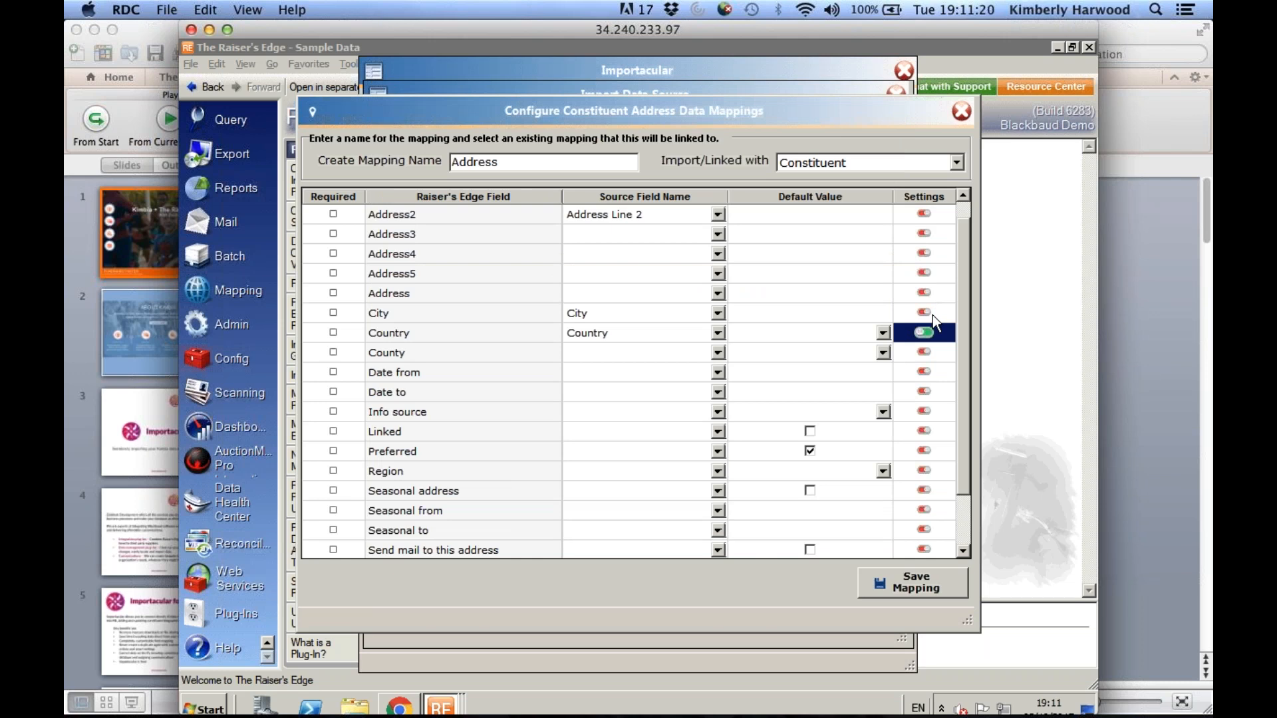
pyautogui.click(896, 584)
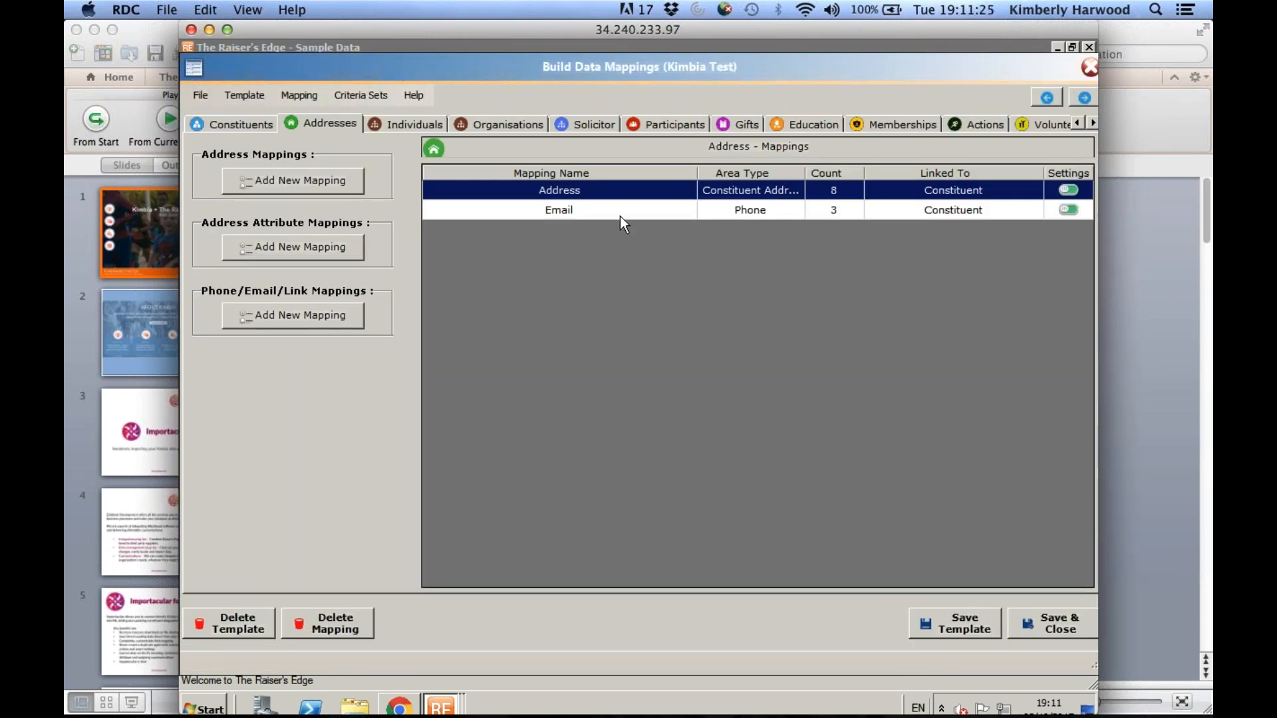
# Examine the Gift mapping's required fields, default values and field display options, and close it without saving
pyautogui.click(742, 129)
pyautogui.doubleClick(604, 193)
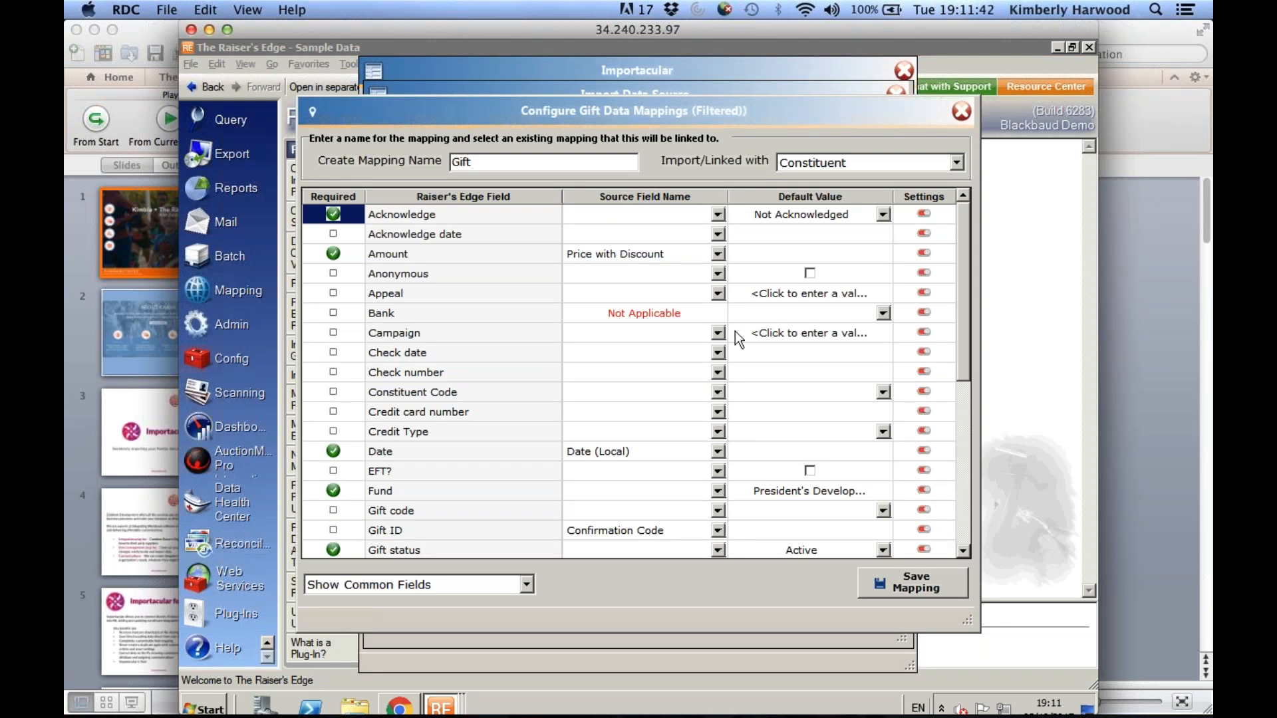
pyautogui.click(963, 551)
pyautogui.click(962, 551)
pyautogui.click(962, 551)
pyautogui.click(963, 551)
pyautogui.click(965, 551)
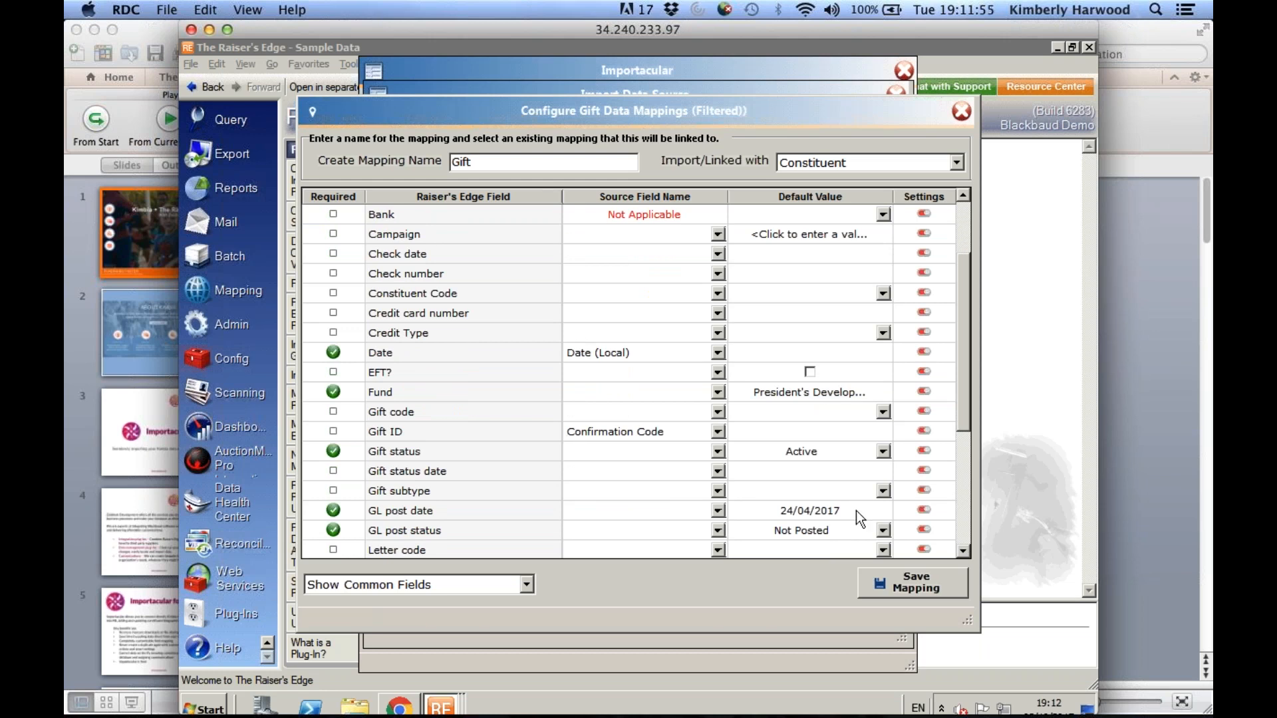
pyautogui.click(528, 585)
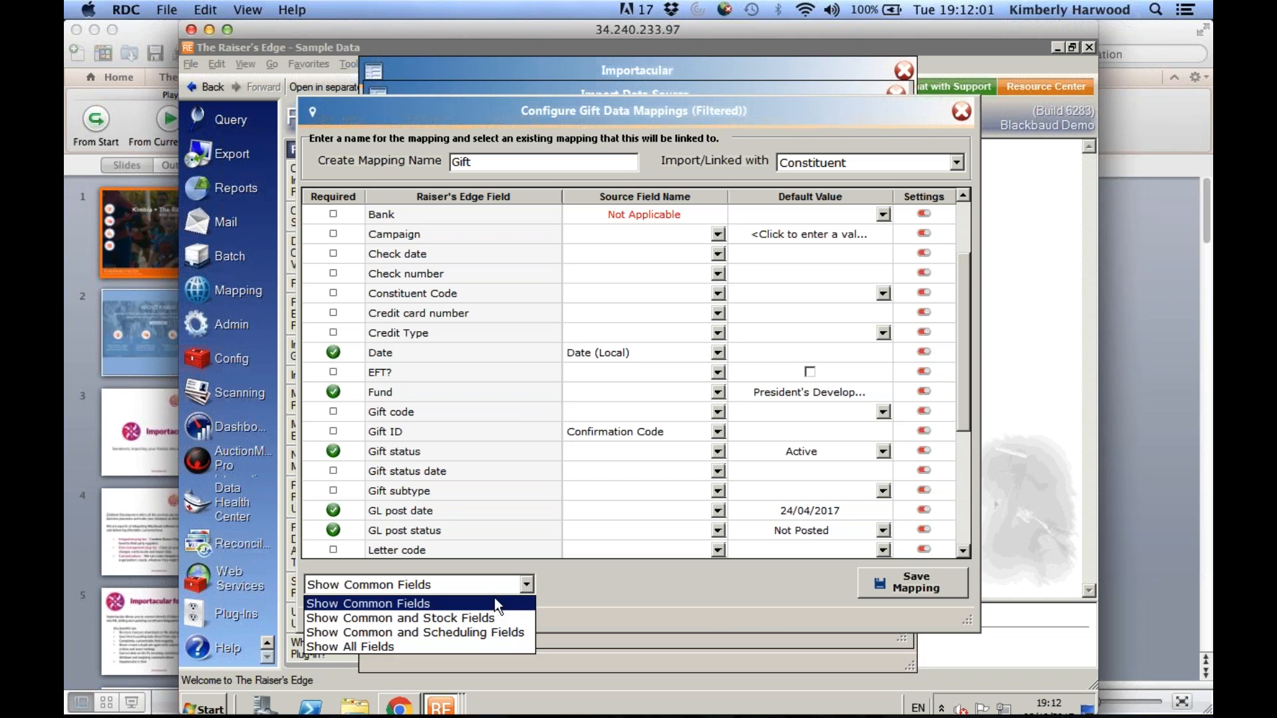
pyautogui.click(580, 573)
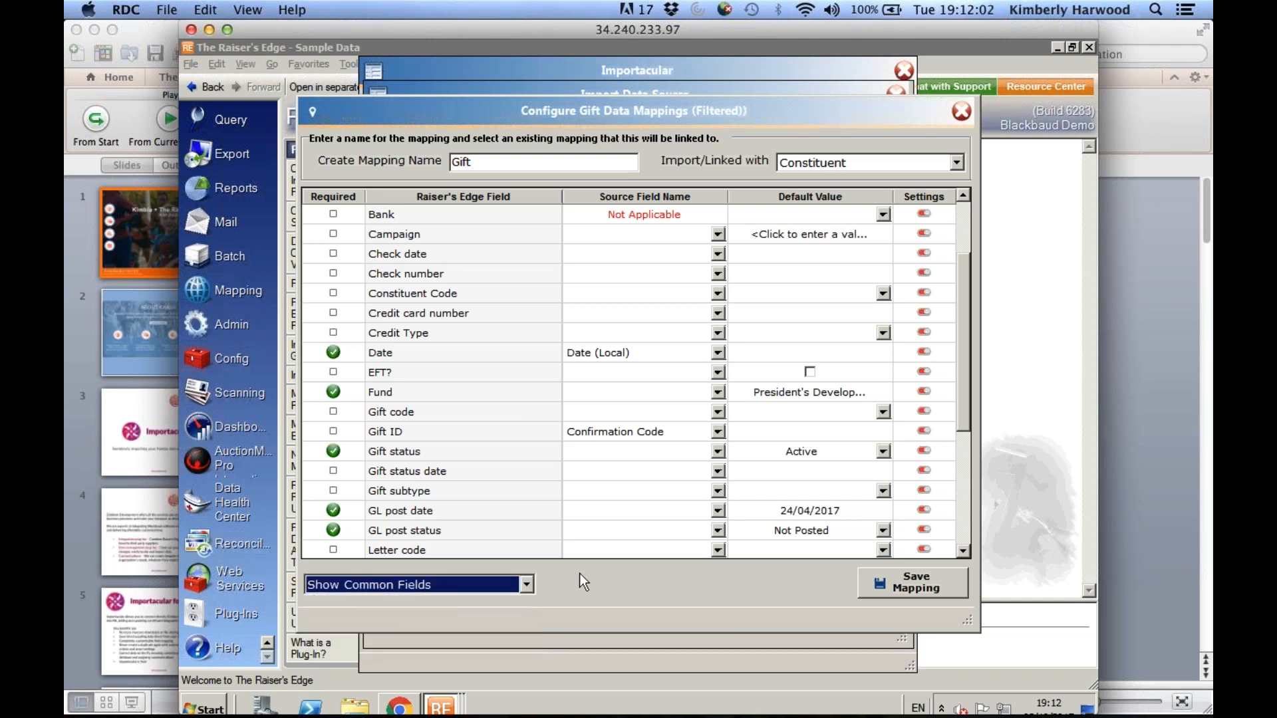
pyautogui.click(960, 112)
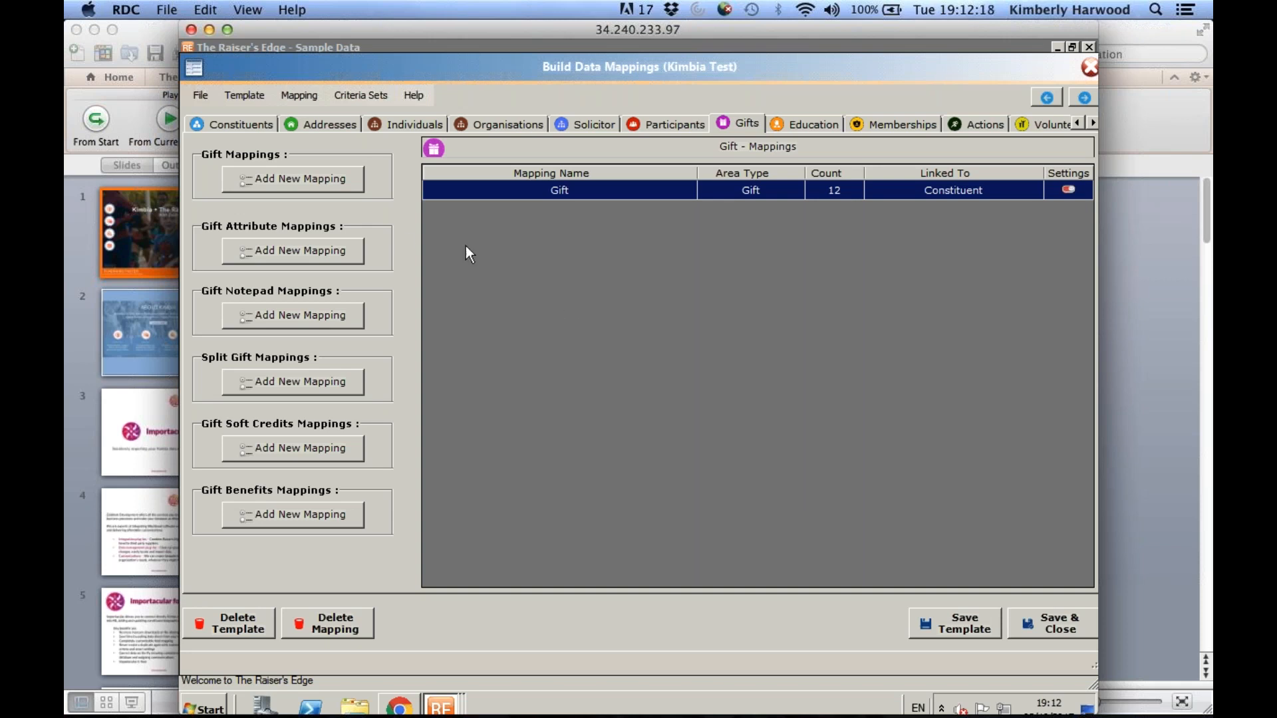
# Save and close the mapping template, and set control.xlsx on the Desktop as the control report, overwriting the existing file
pyautogui.click(1033, 616)
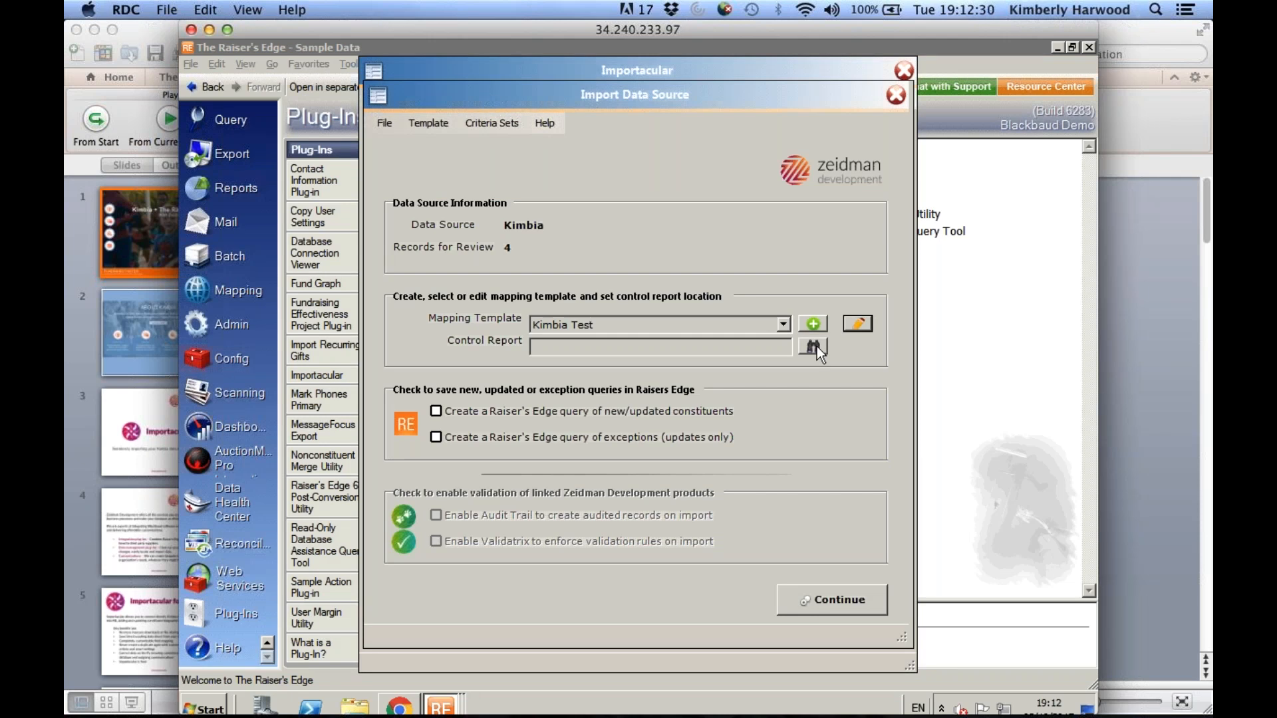
pyautogui.click(817, 347)
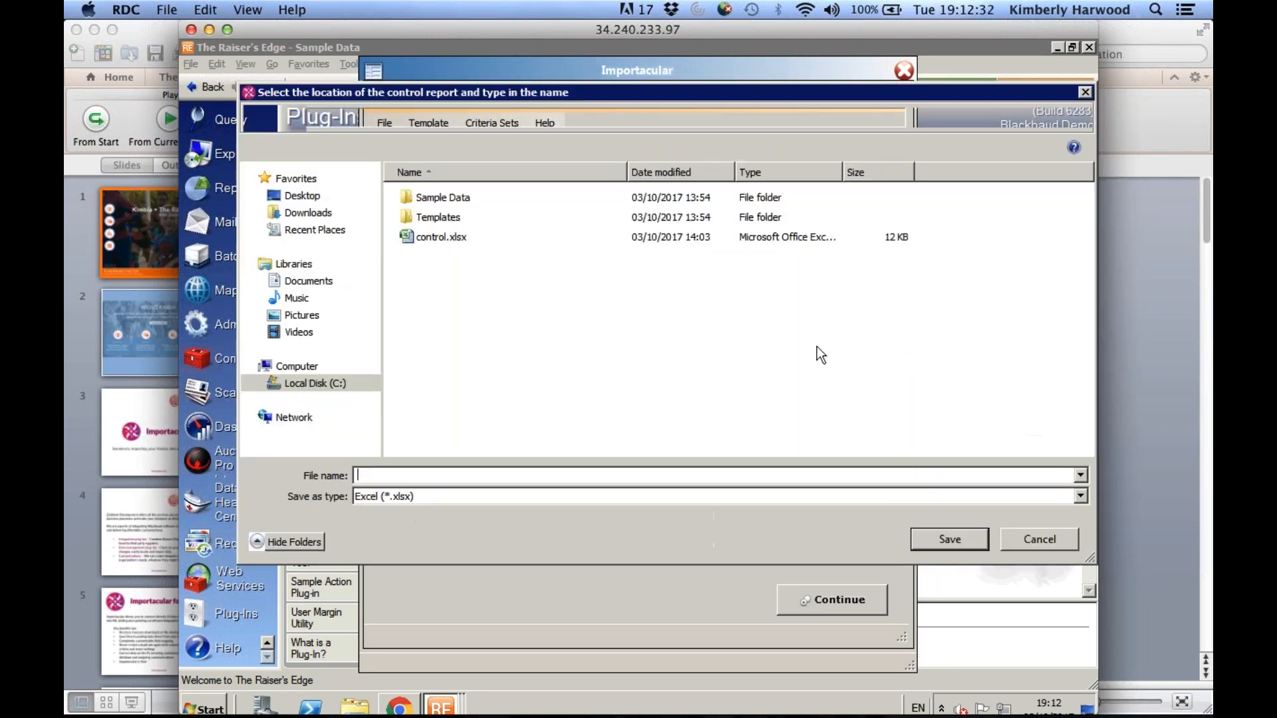
pyautogui.click(469, 238)
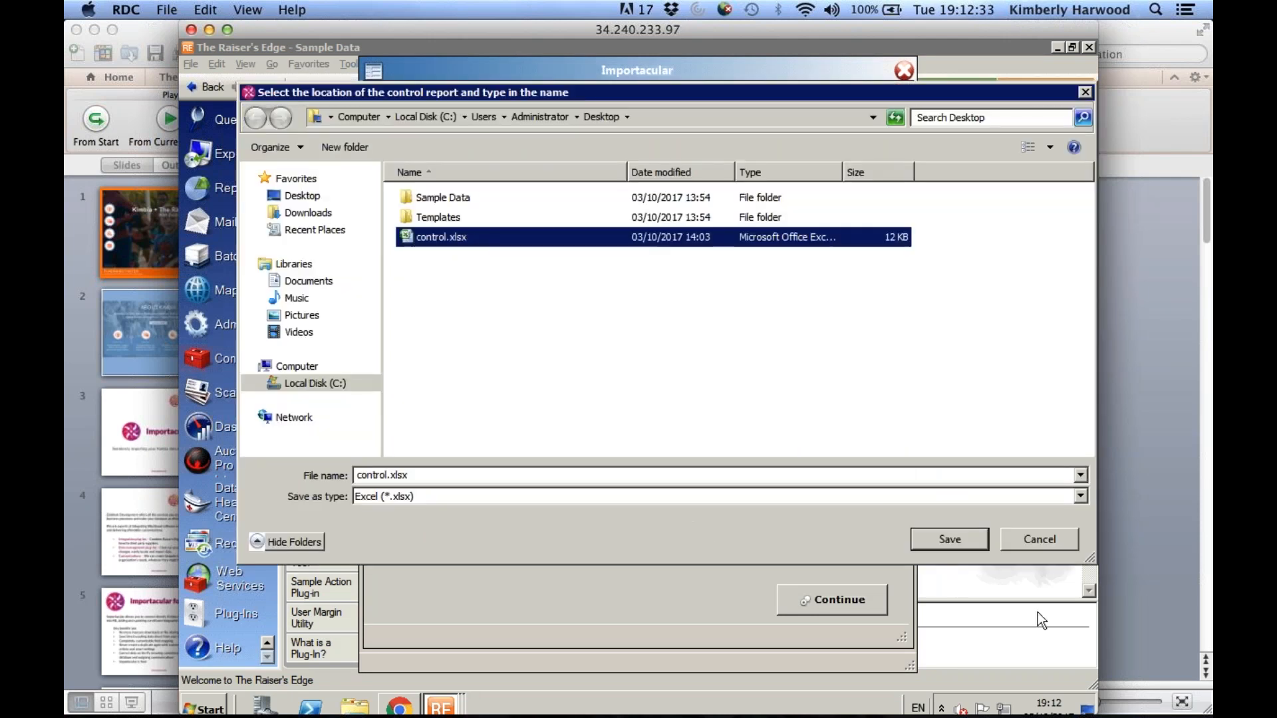
pyautogui.click(963, 547)
pyautogui.click(705, 375)
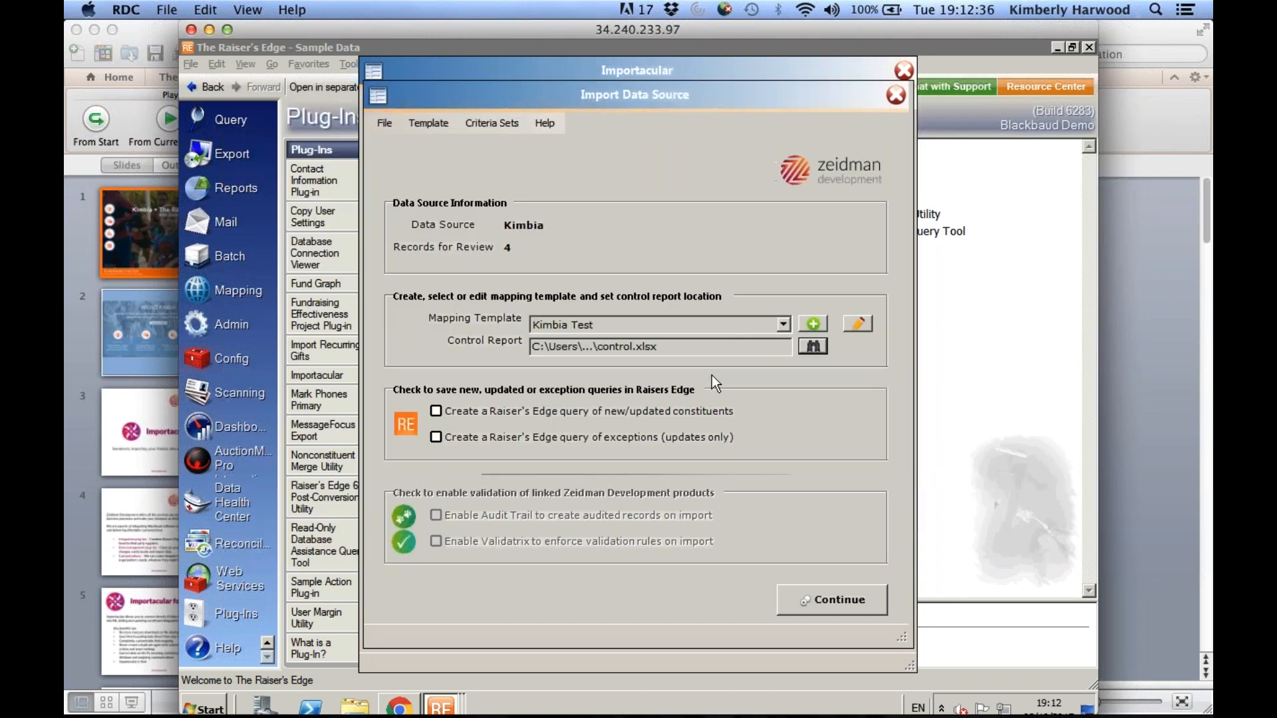
# Enable creation of a Raiser's Edge query of new/updated constituents and continue to the data review
pyautogui.click(617, 411)
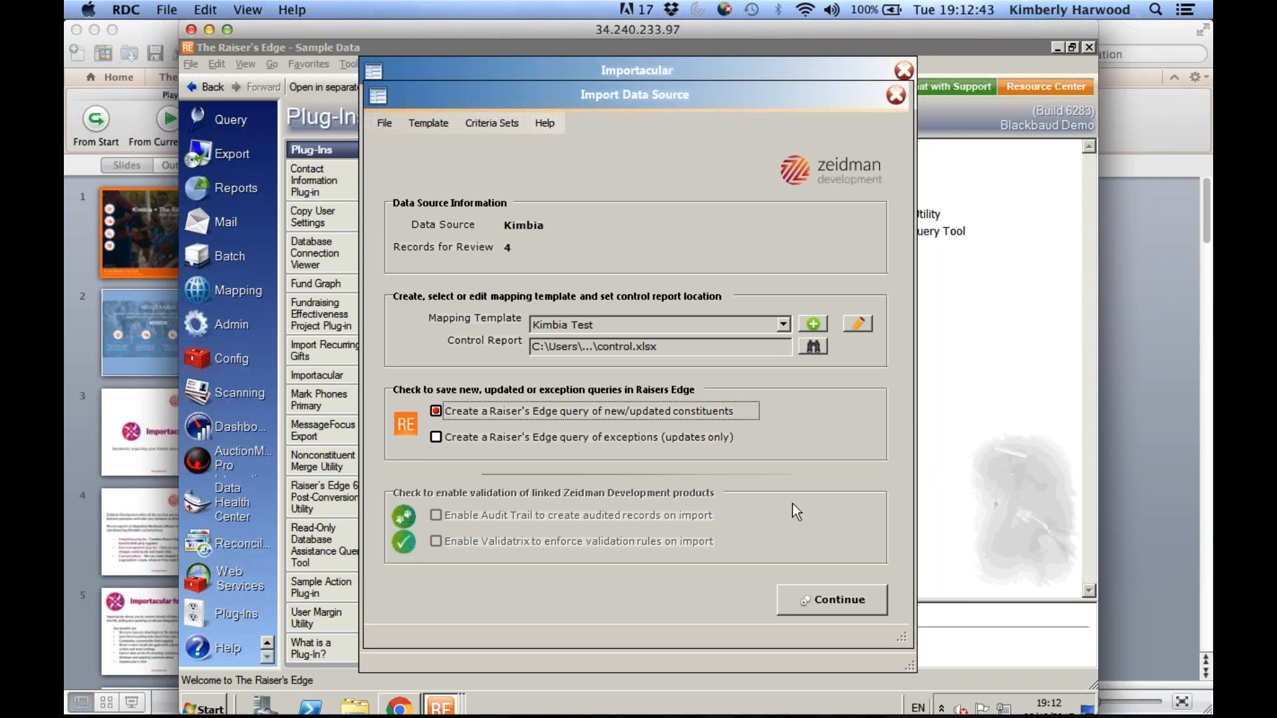
pyautogui.click(848, 598)
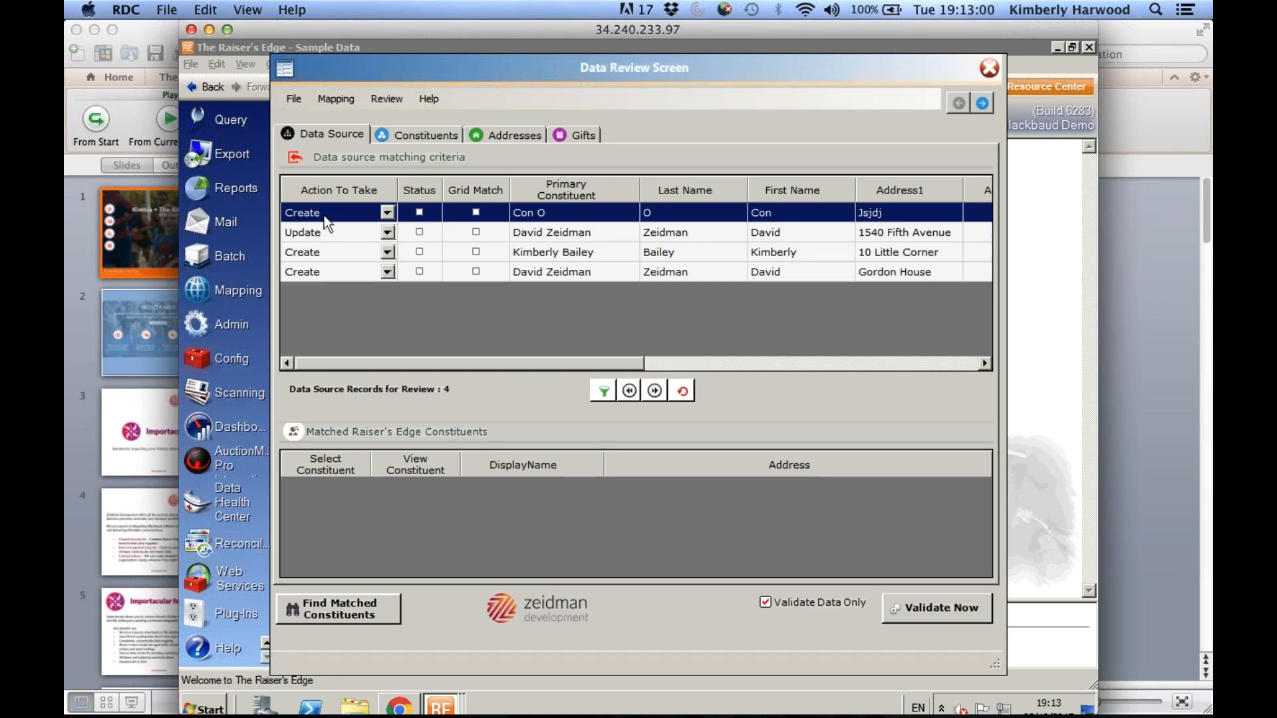
# Check the match quality of the record marked Update, and view and close its matched Raiser's Edge constituent record
pyautogui.click(333, 234)
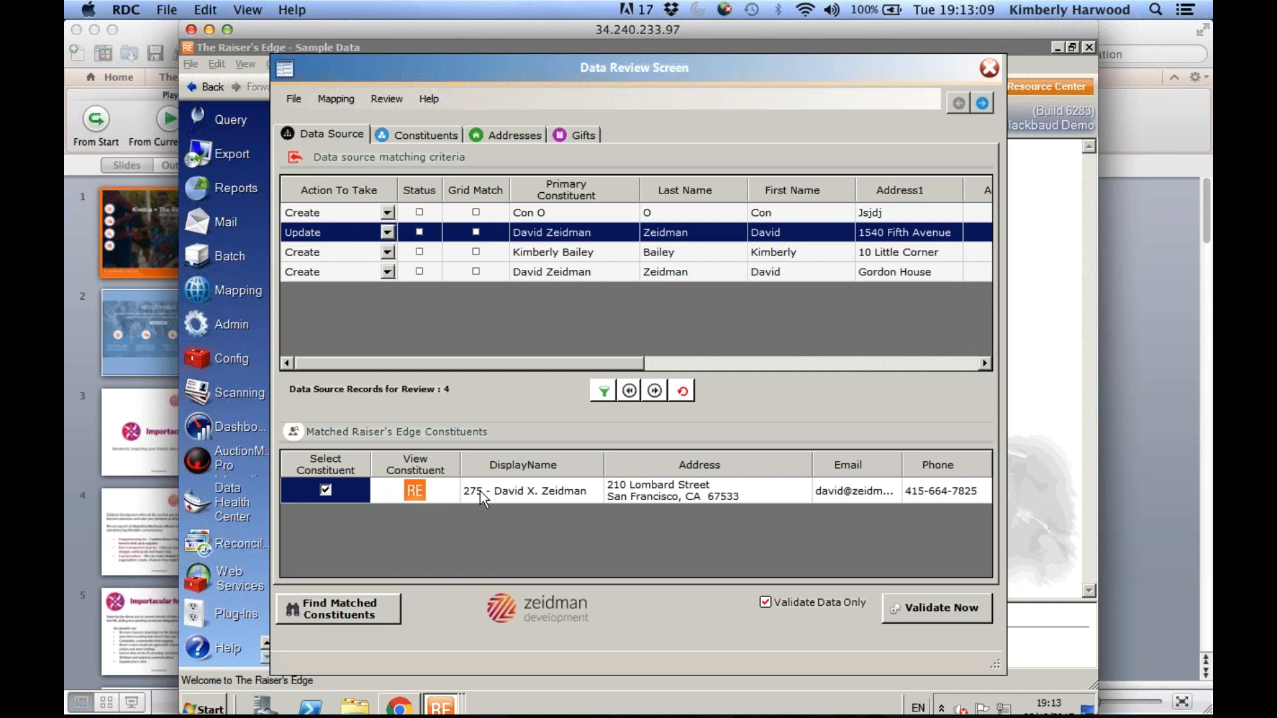
pyautogui.moveTo(604, 363); pyautogui.dragTo(937, 365)
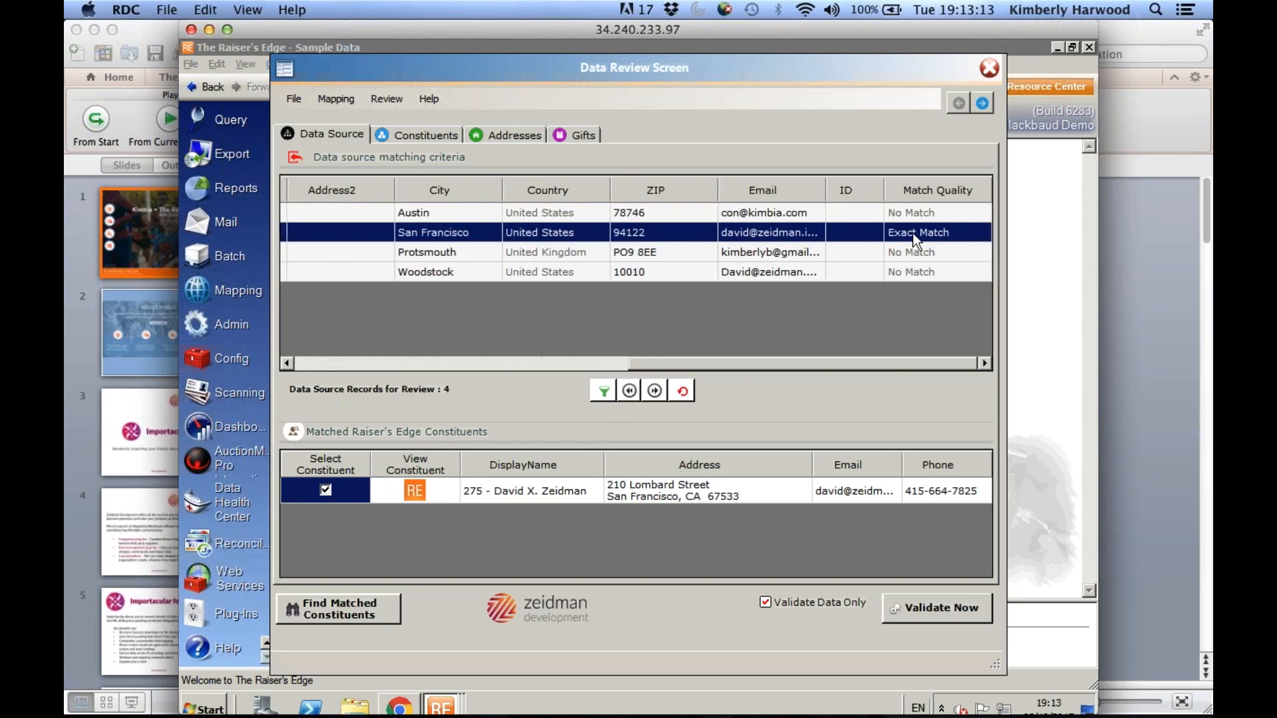
pyautogui.click(371, 366)
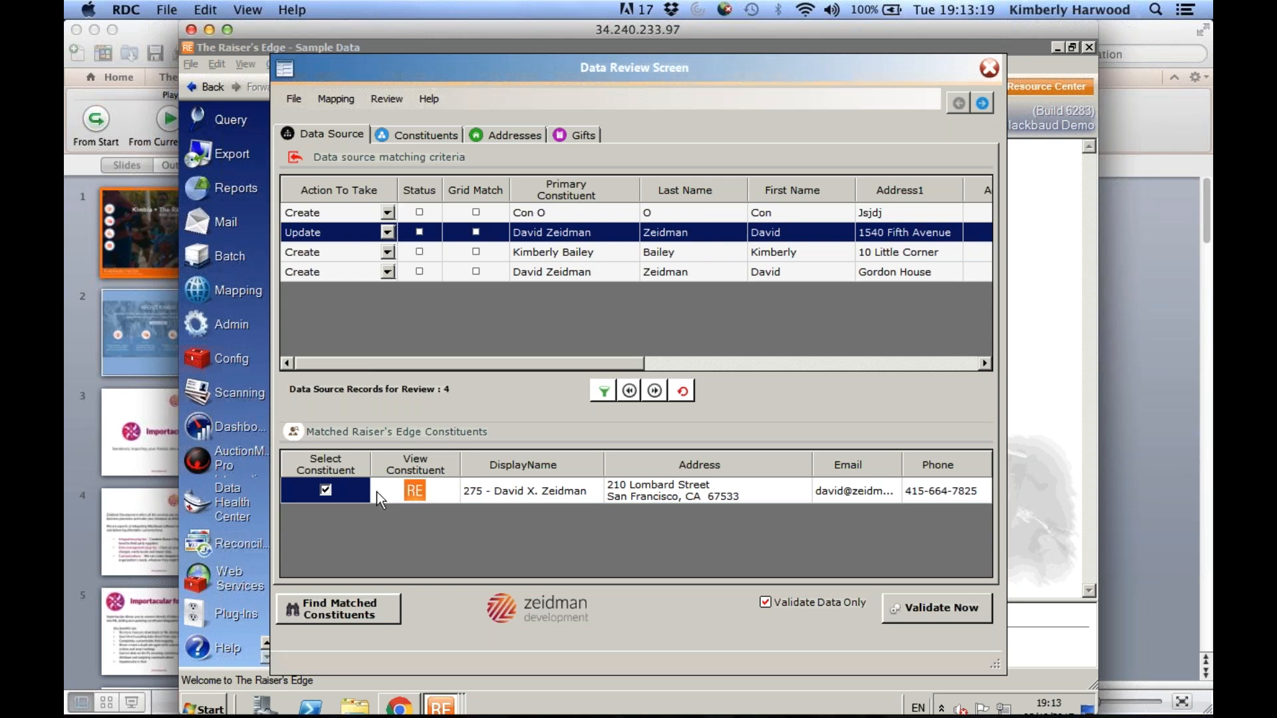
pyautogui.click(416, 489)
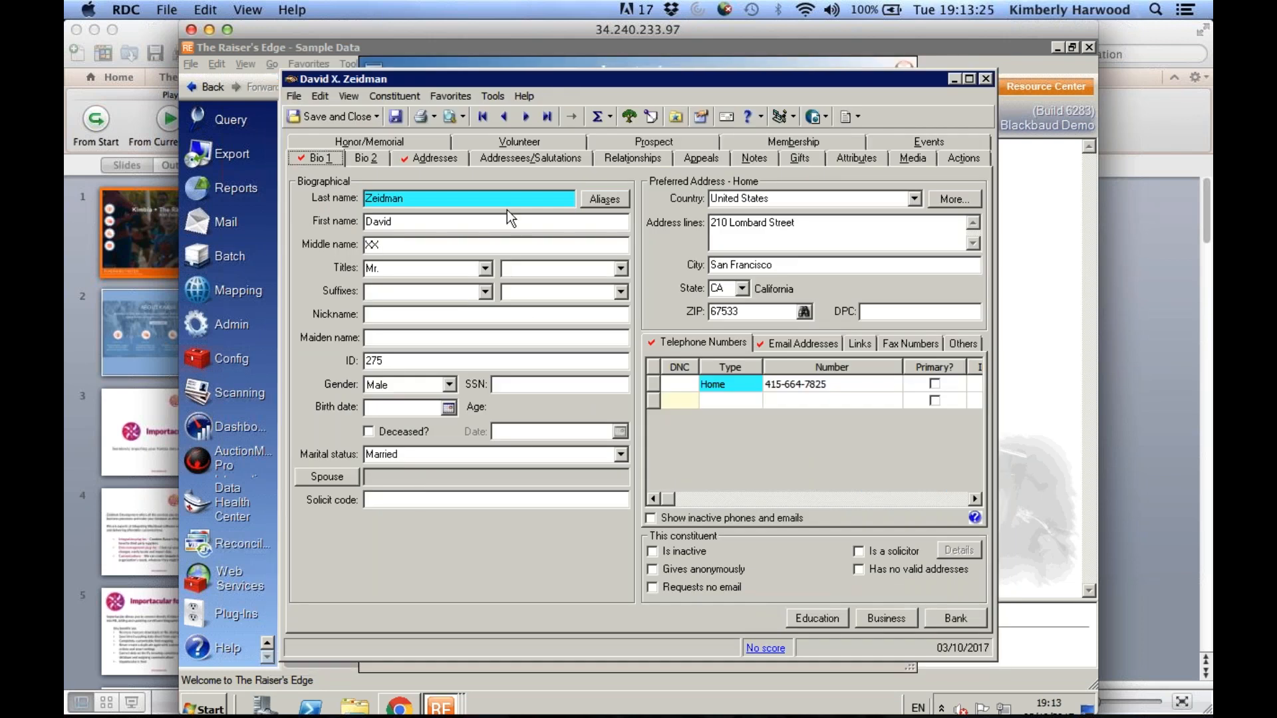
pyautogui.click(318, 122)
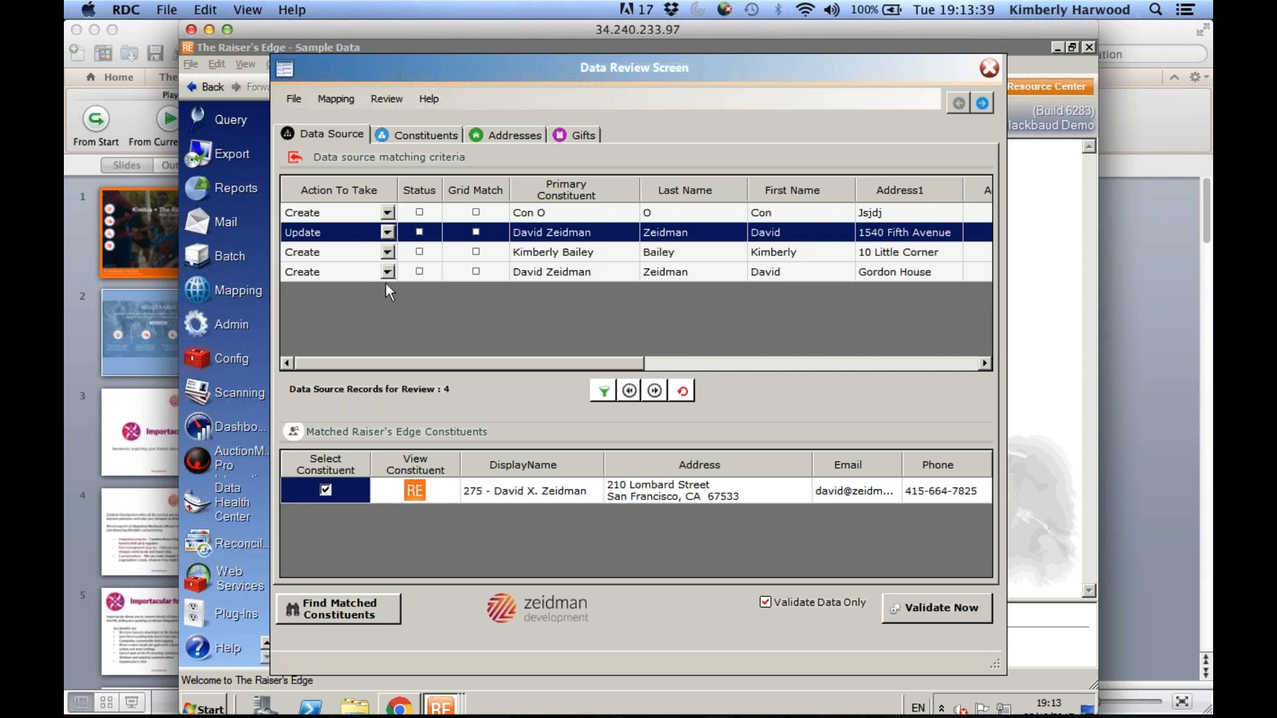
# Open the constituent search for the third data source record and close it without choosing a match
pyautogui.click(545, 254)
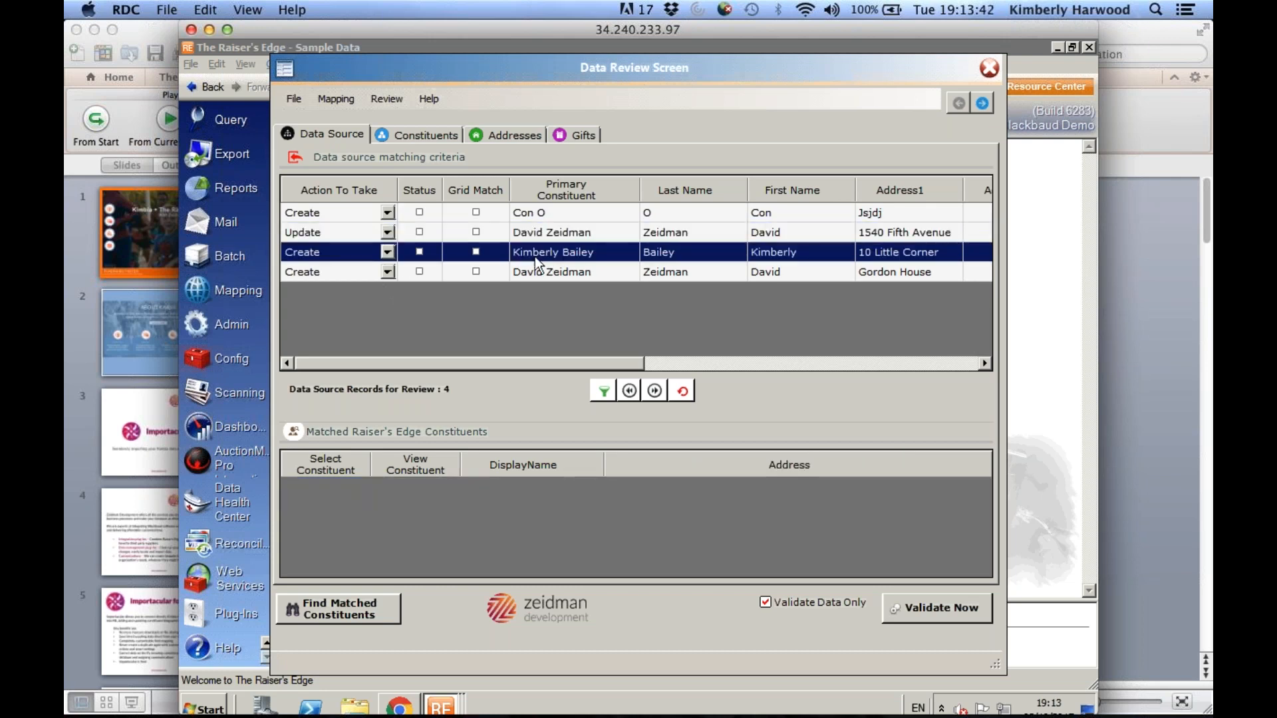
pyautogui.click(354, 619)
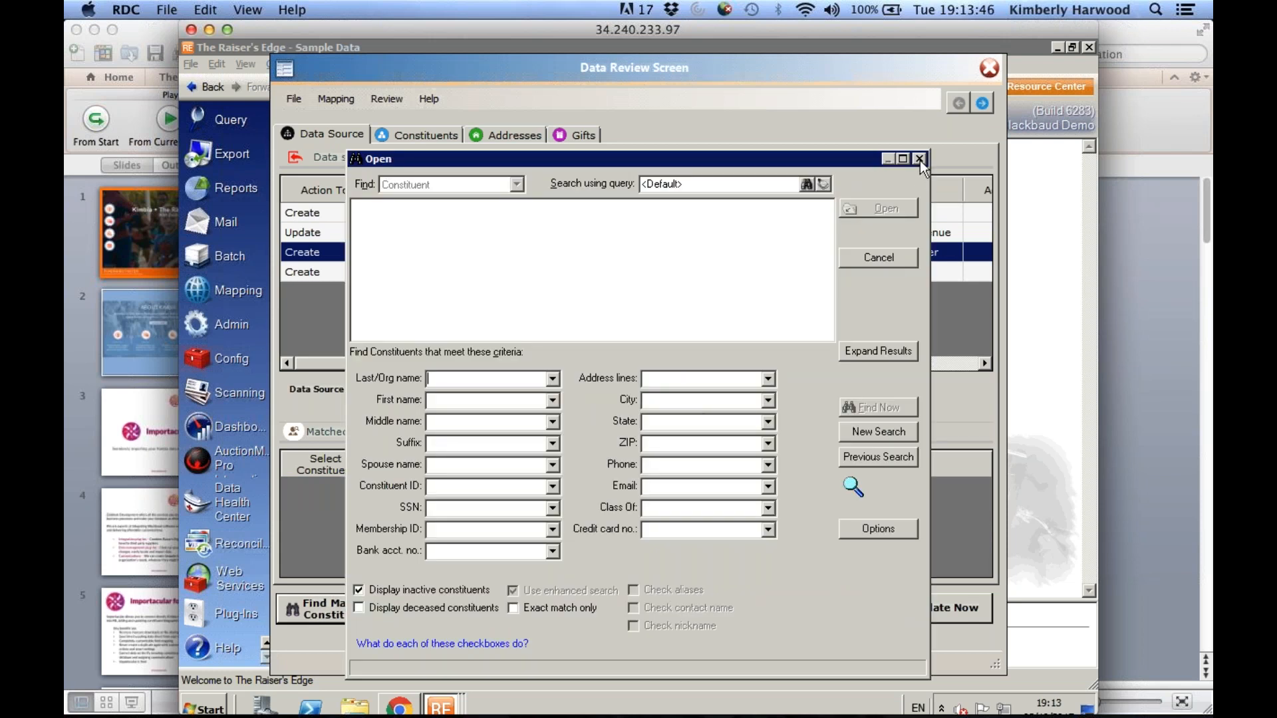
pyautogui.click(920, 160)
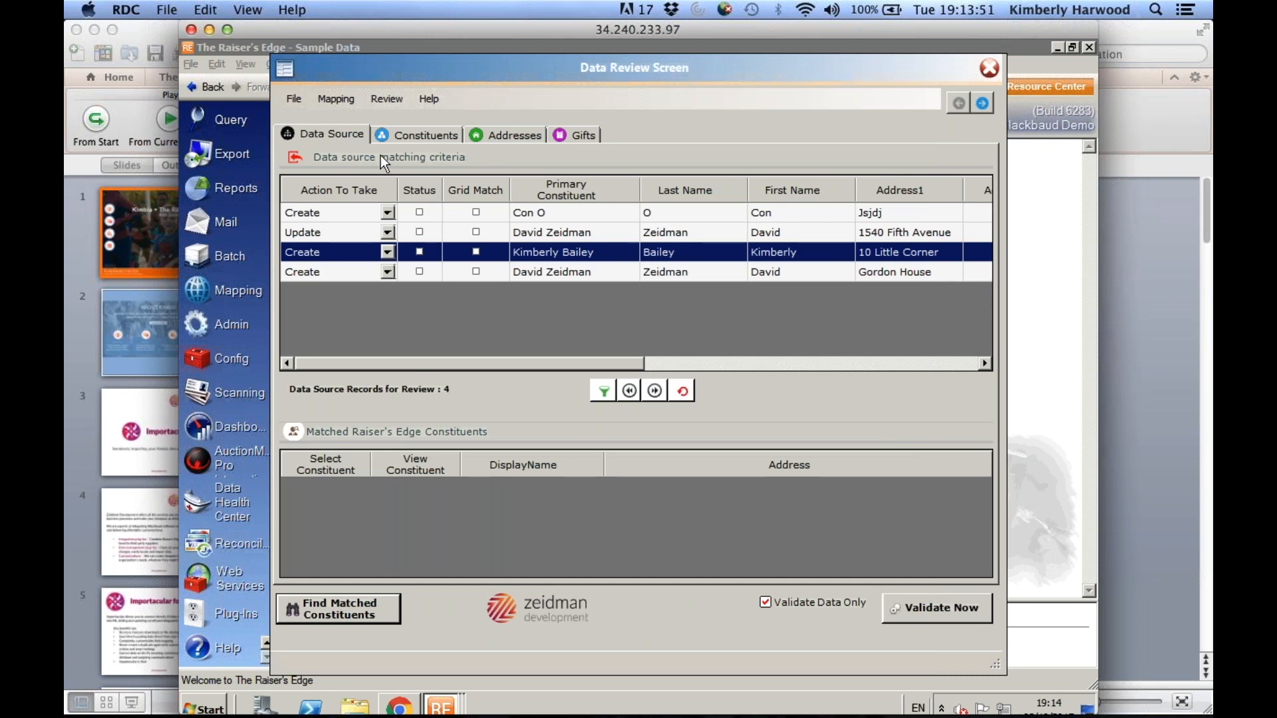
# Complete the first donor's last name in the Constituents review data
pyautogui.click(424, 136)
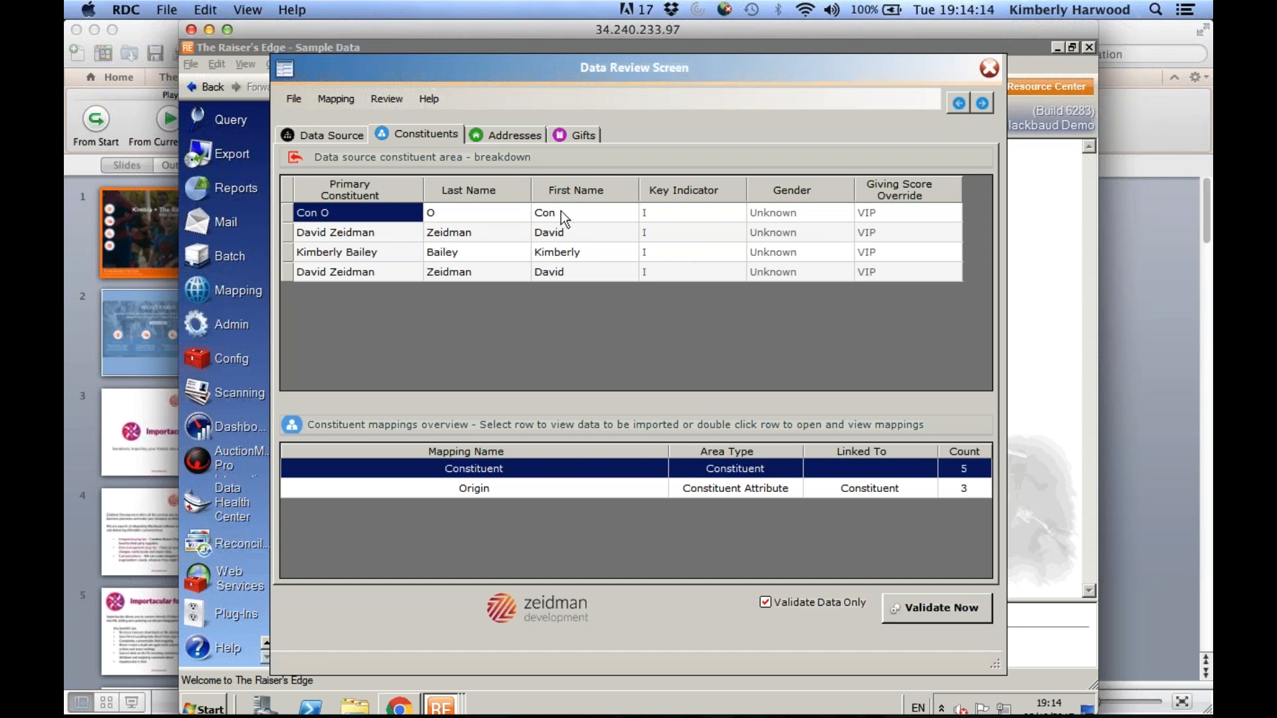
pyautogui.doubleClick(492, 214)
pyautogui.click(492, 214)
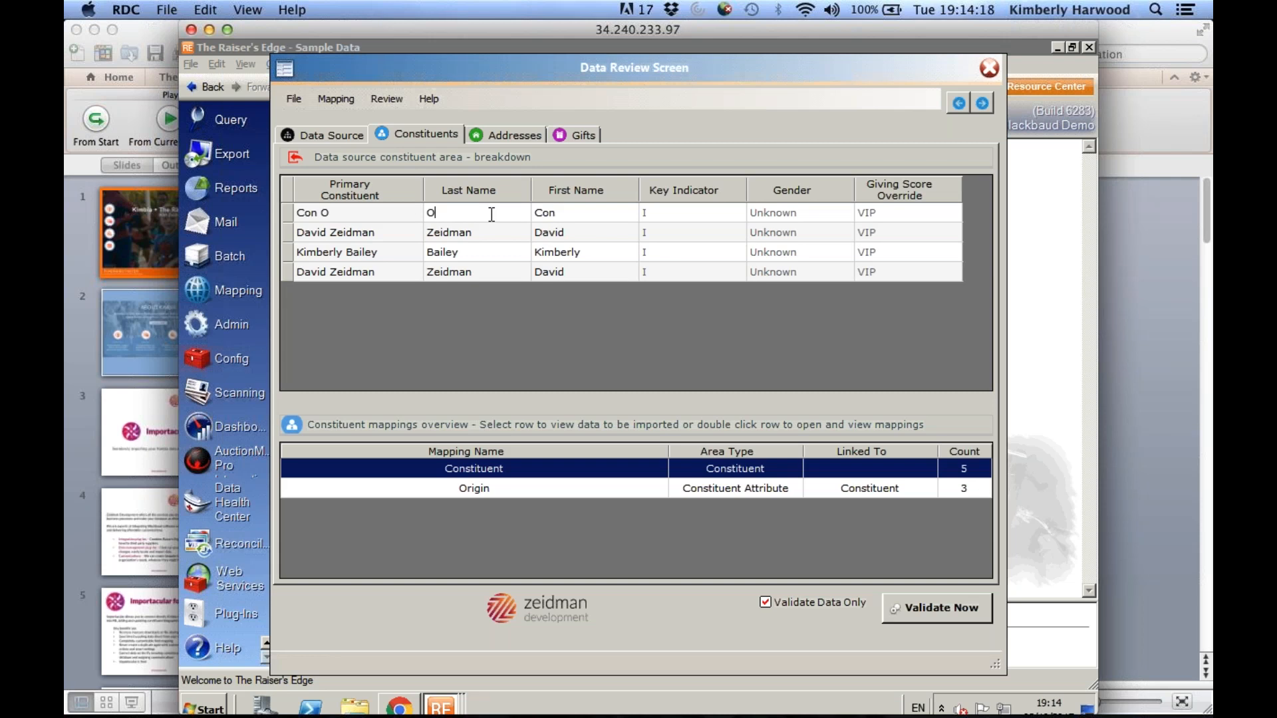
pyautogui.write("'Connor")
# Review the Origin attribute data and the donors' Address and Email mapping data
pyautogui.click(426, 485)
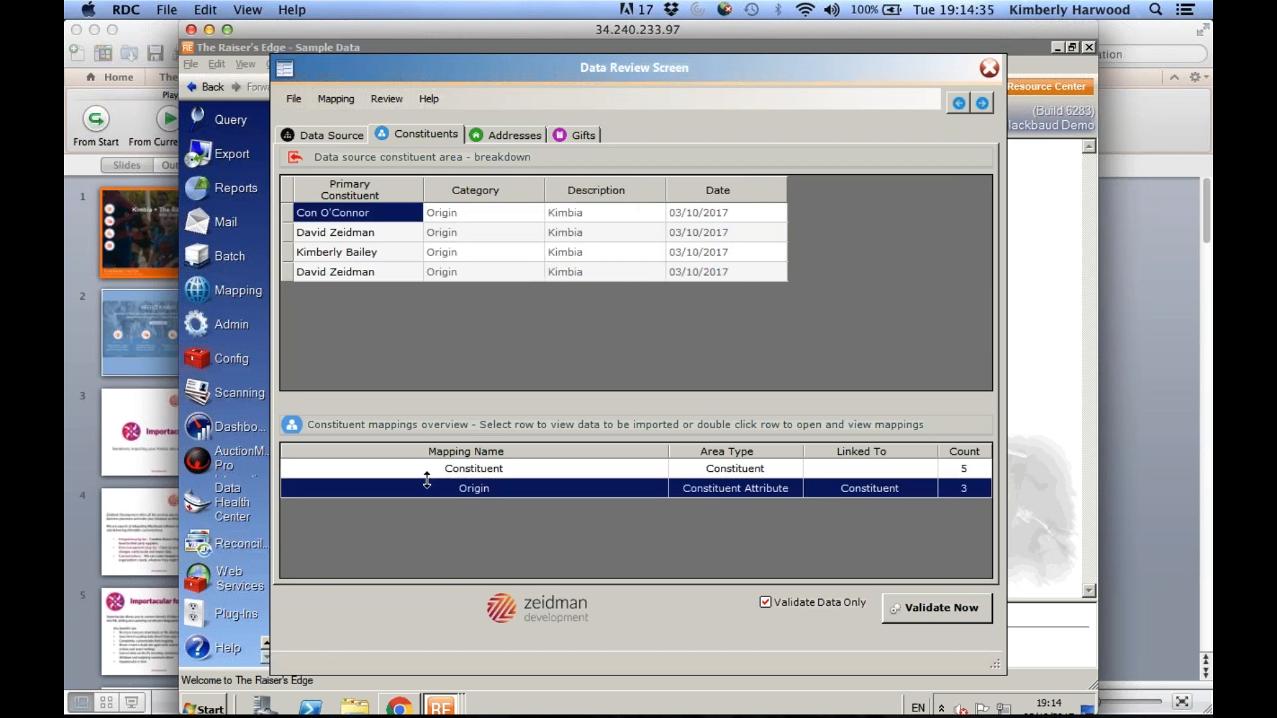
pyautogui.click(501, 139)
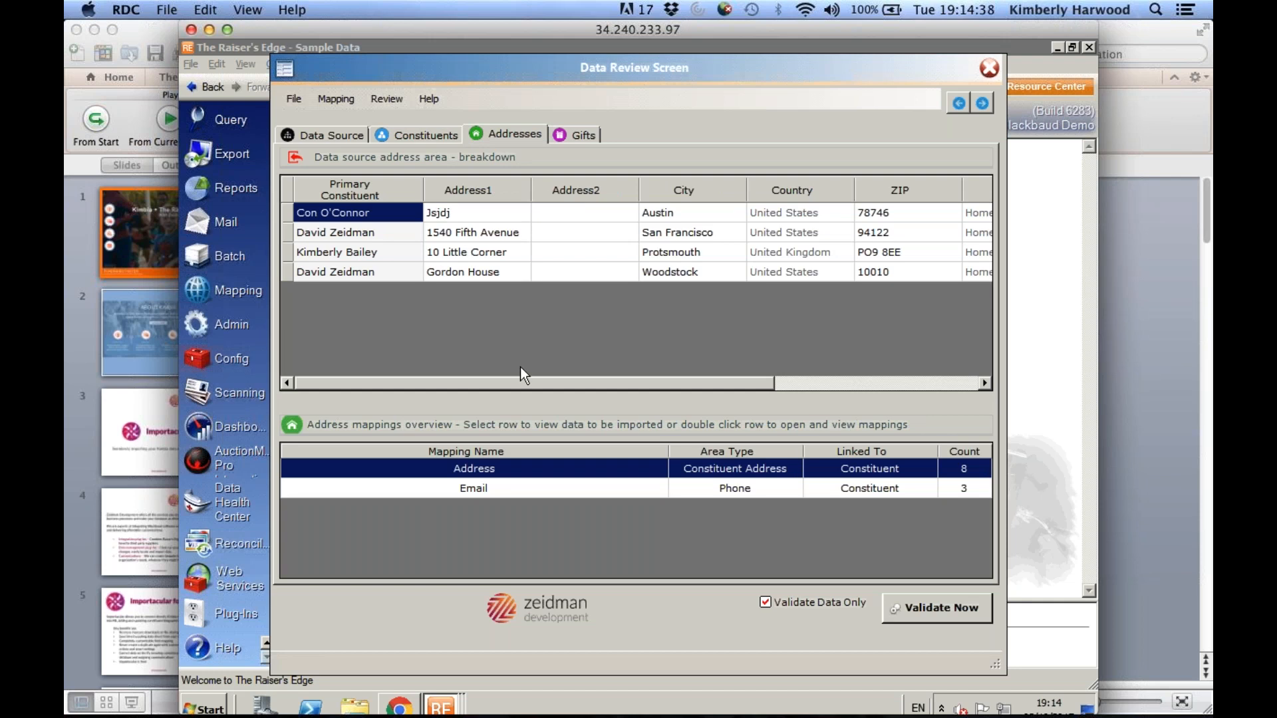
pyautogui.click(506, 490)
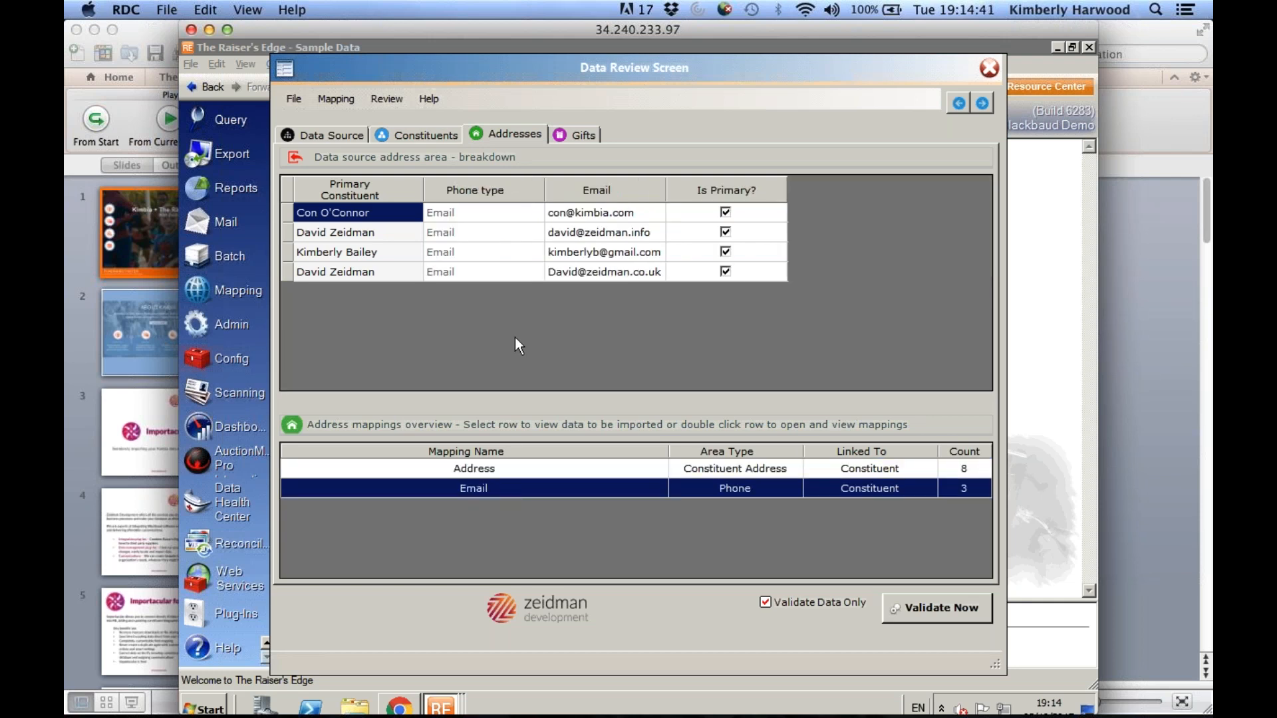
# Review the gift data for all donors, from type and amount through to gift status and acknowledgement
pyautogui.click(578, 133)
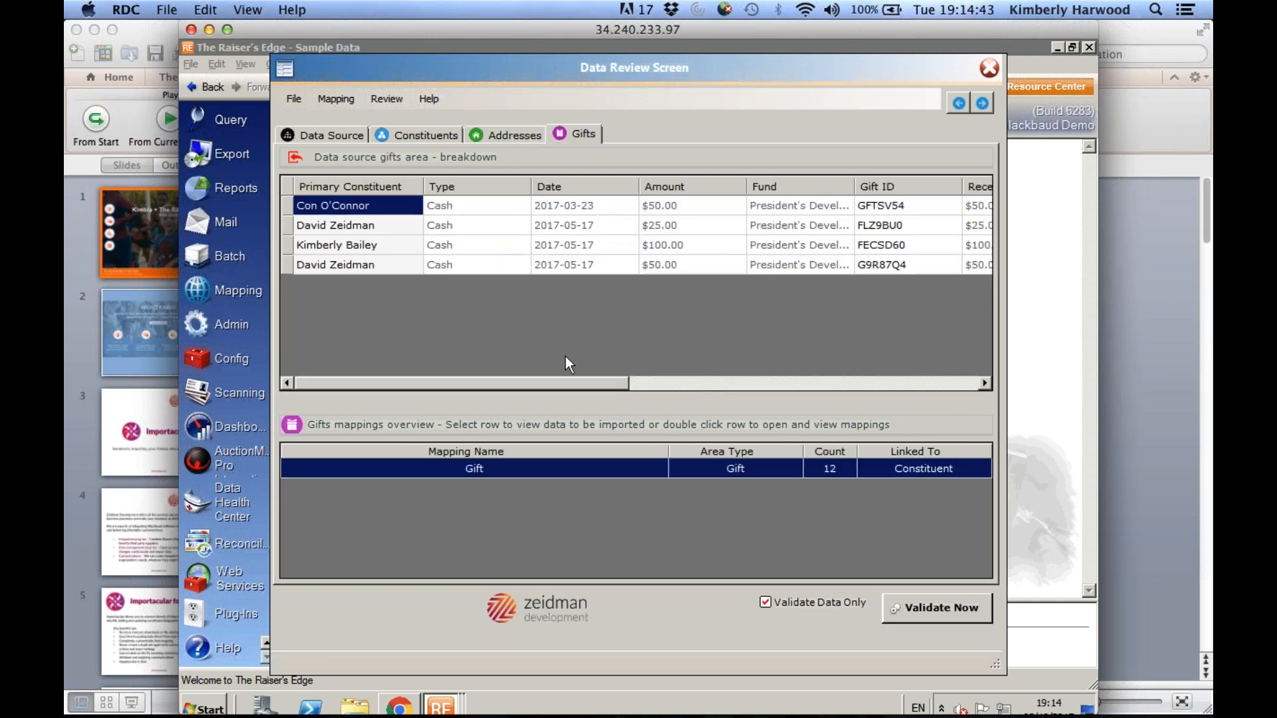
pyautogui.click(983, 384)
pyautogui.click(983, 384)
pyautogui.click(983, 384)
pyautogui.click(983, 384)
pyautogui.click(984, 384)
pyautogui.click(984, 384)
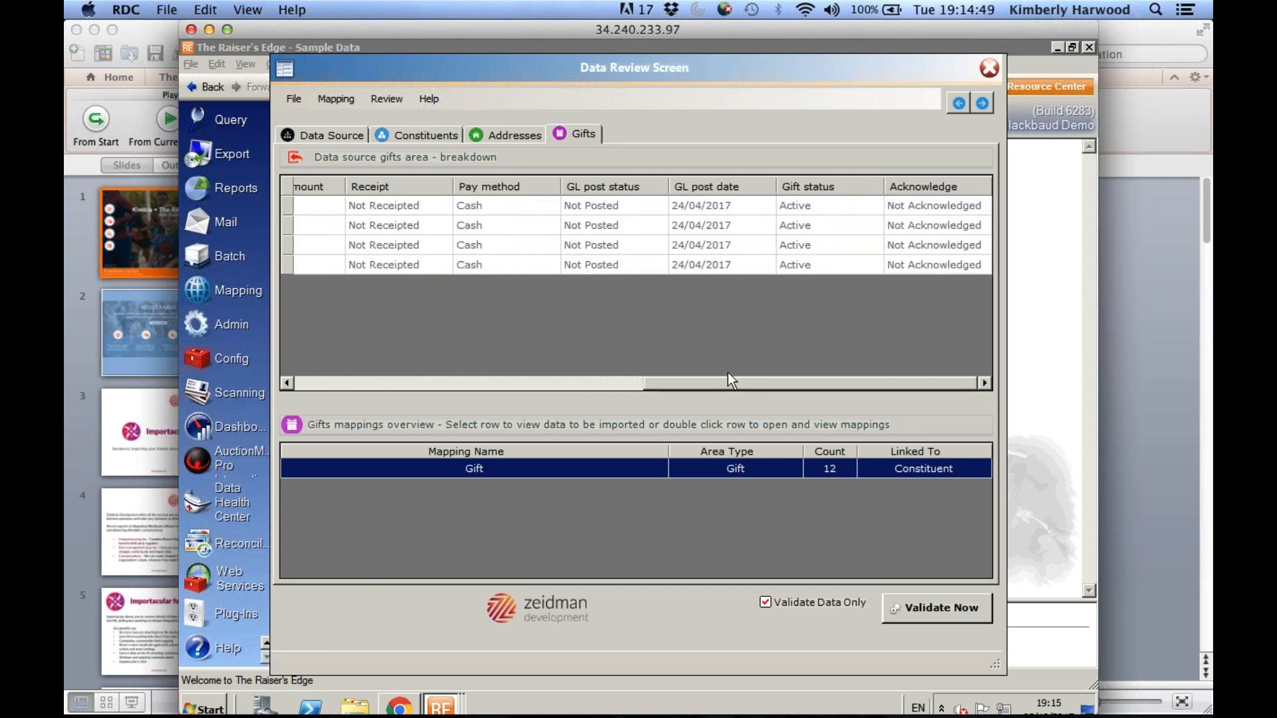
# Validate the data source records in validate-only mode and close the import summary report
pyautogui.click(332, 137)
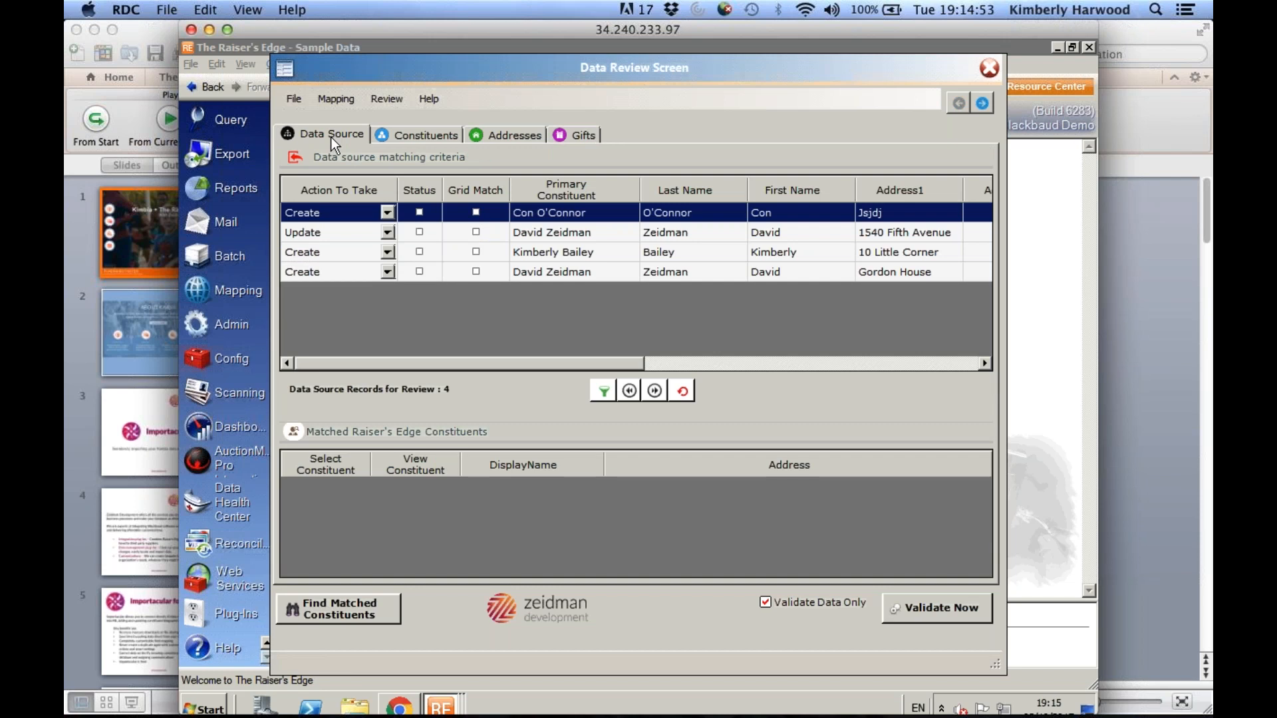
pyautogui.click(925, 607)
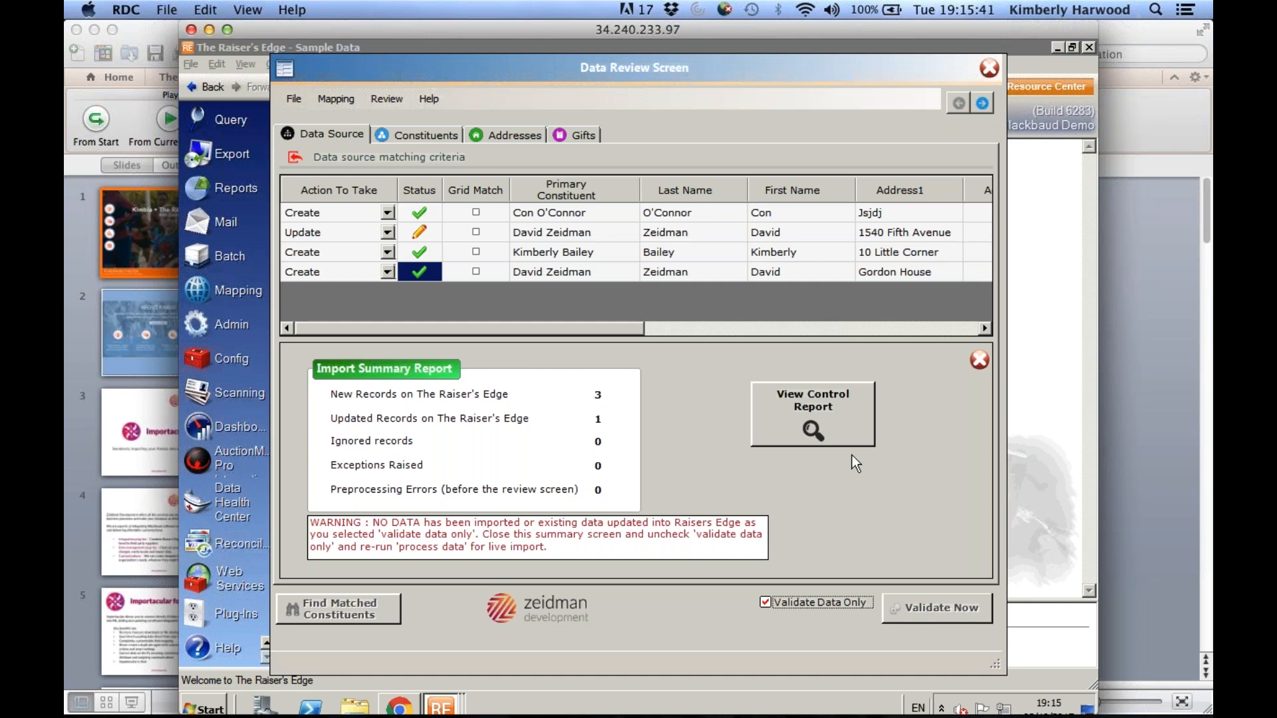
pyautogui.click(980, 363)
# Run the live import with Validate Data Only turned off, and save its static constituent query under a Kimbia test name
pyautogui.click(765, 602)
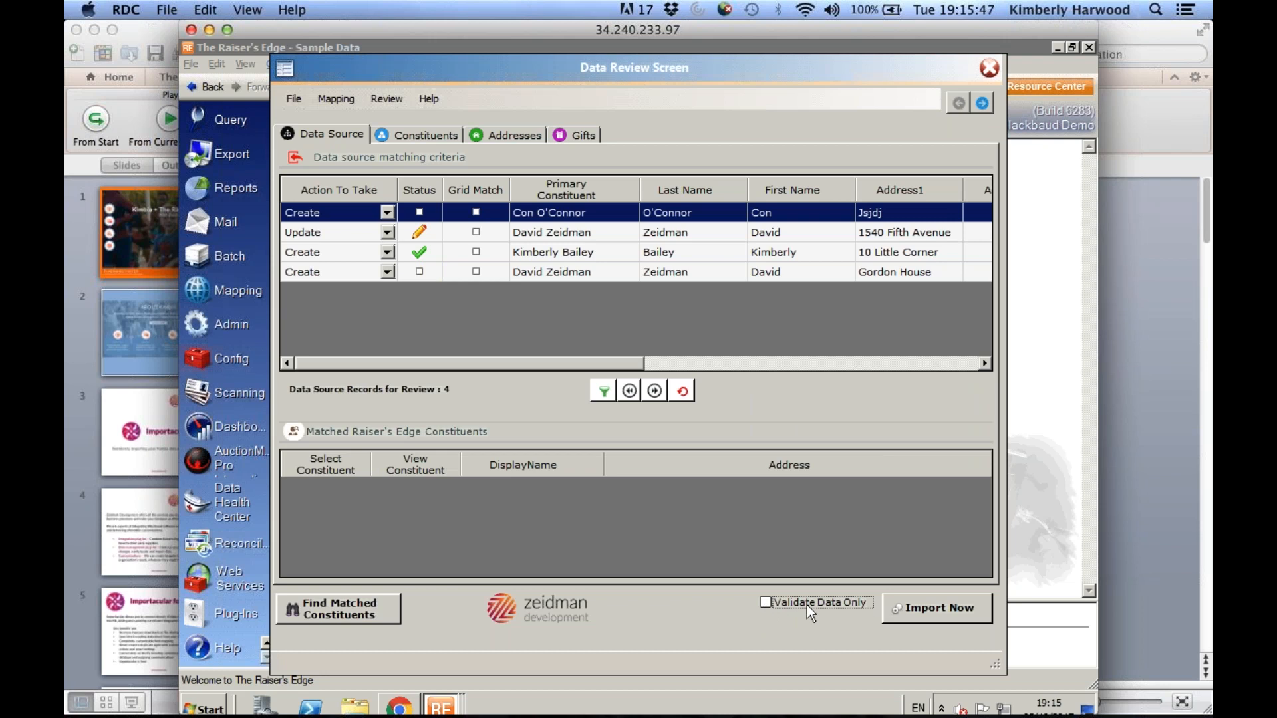
pyautogui.click(939, 608)
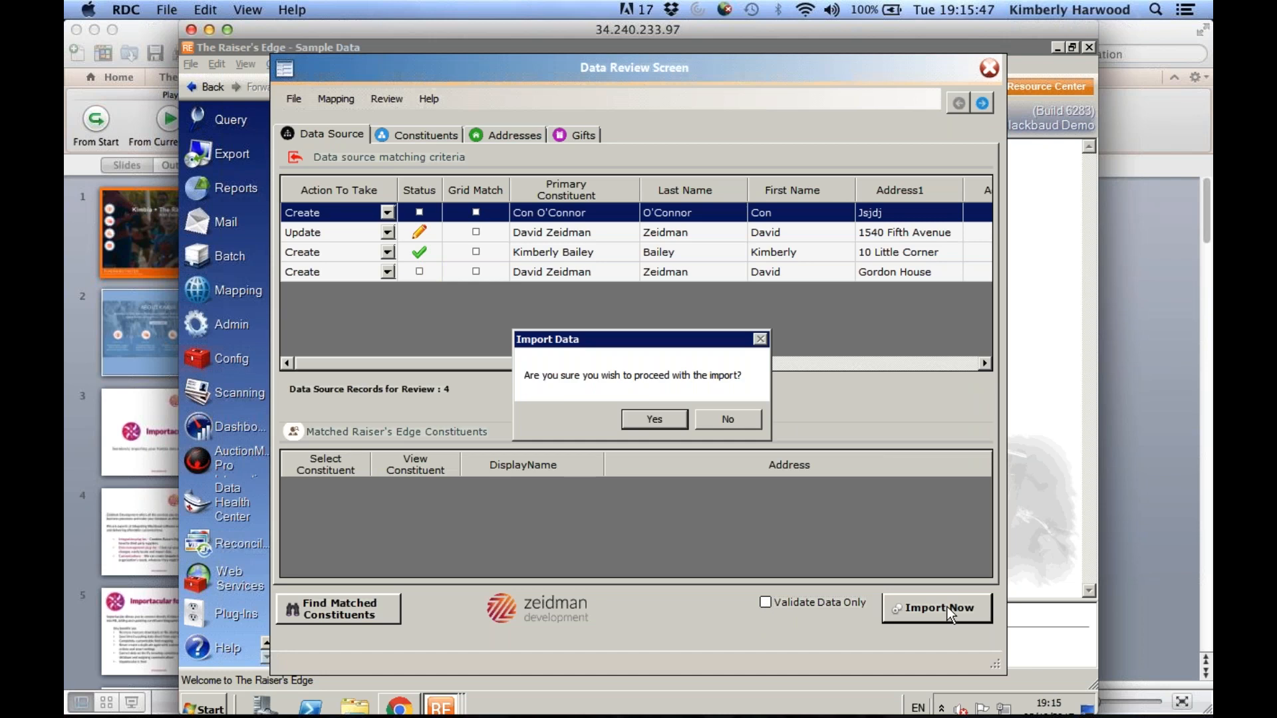
pyautogui.click(656, 419)
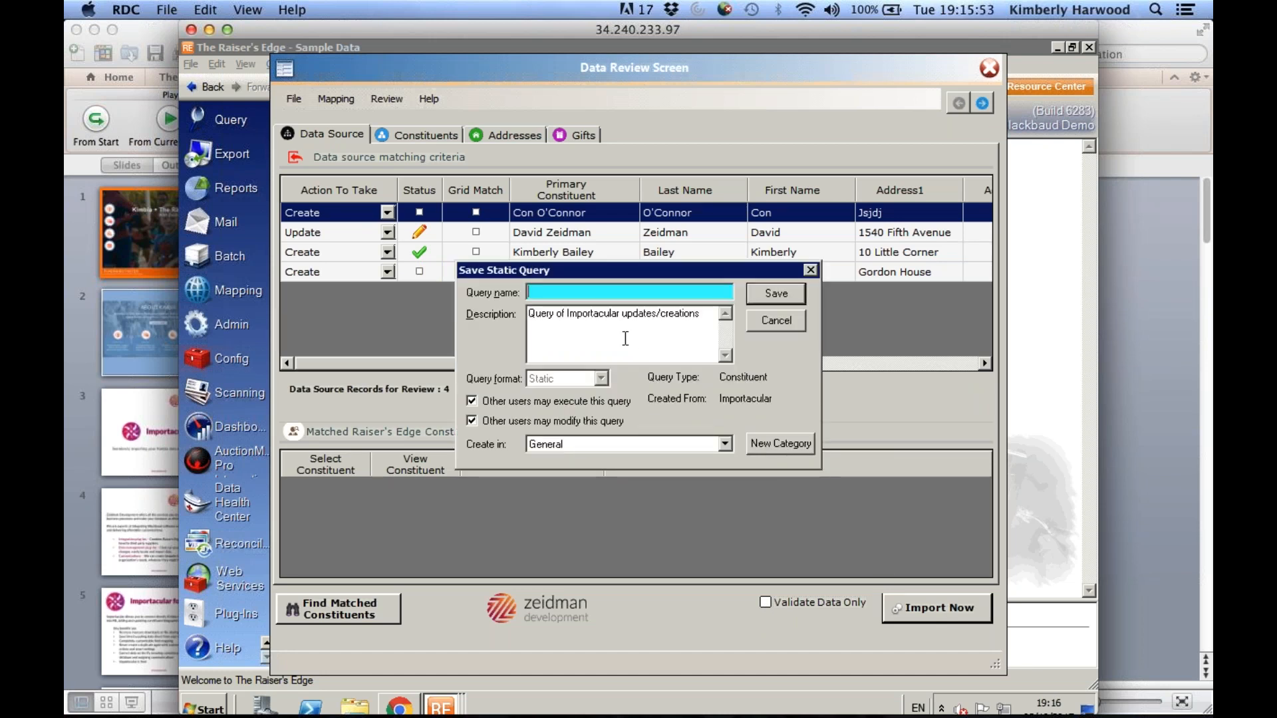
pyautogui.write('Kimberly Test for Kimbia')
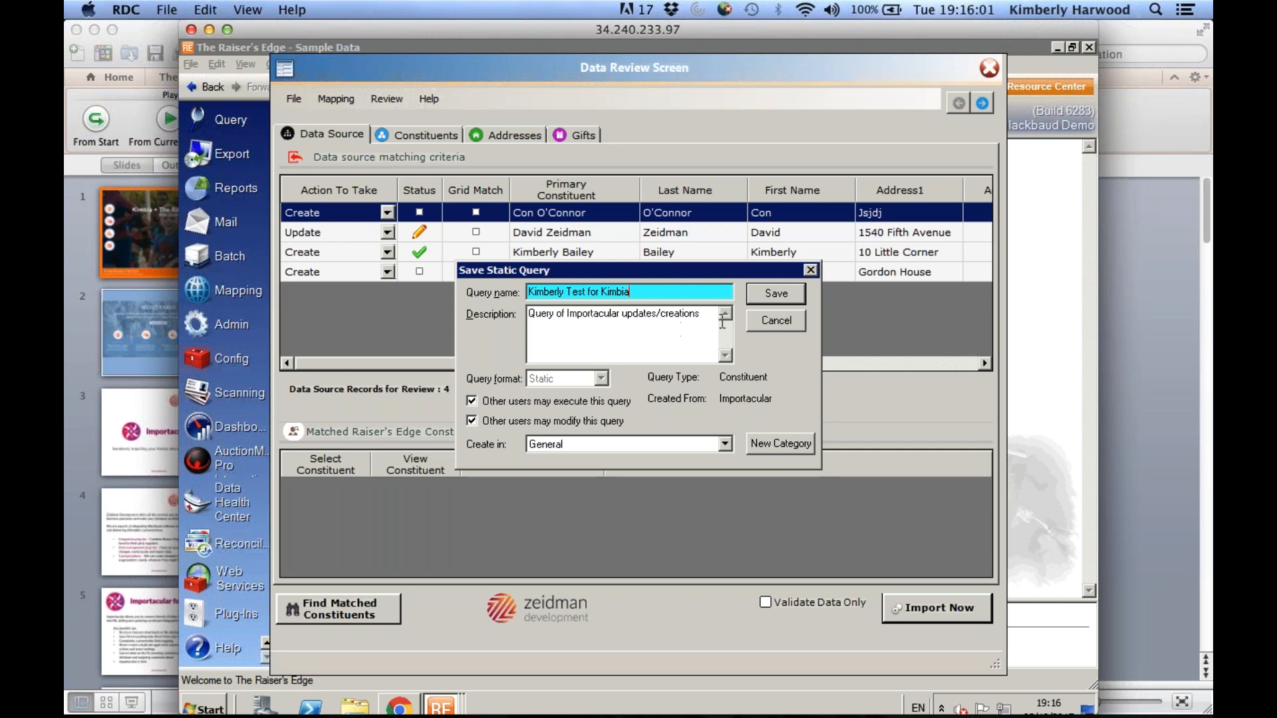
pyautogui.click(764, 296)
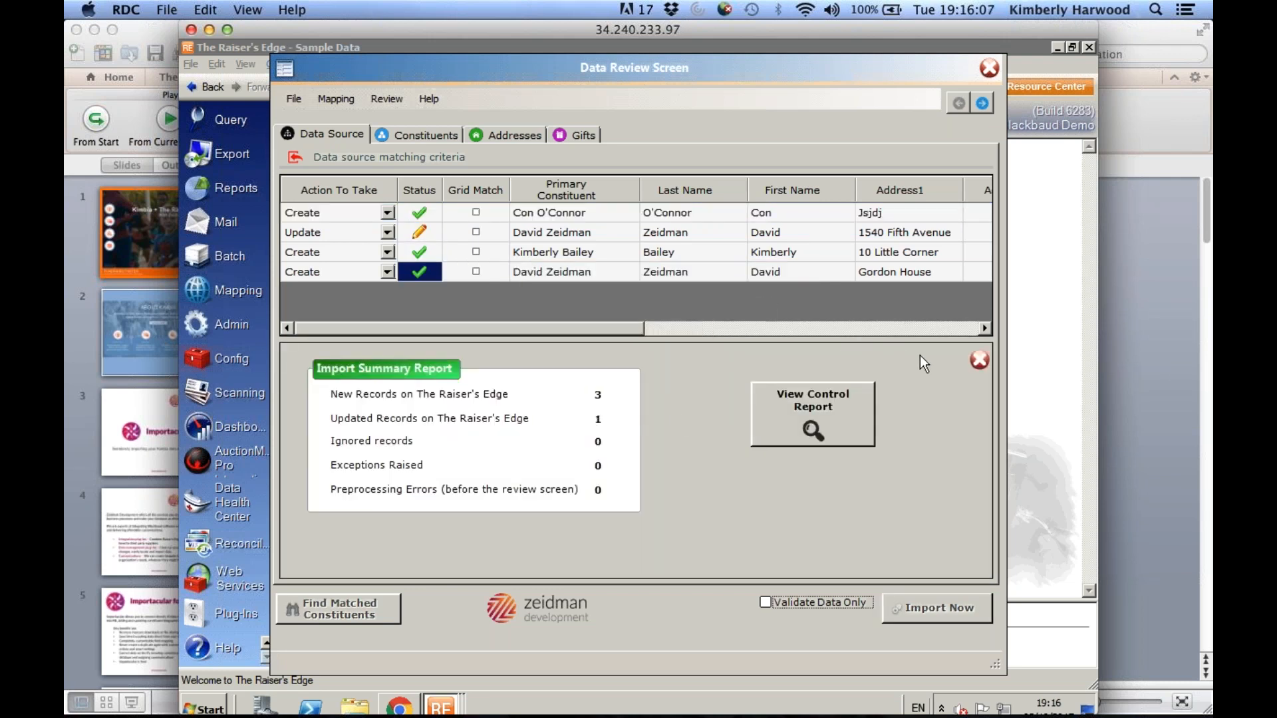
# Close the import summary report, the data review and the Importacular import windows
pyautogui.click(982, 361)
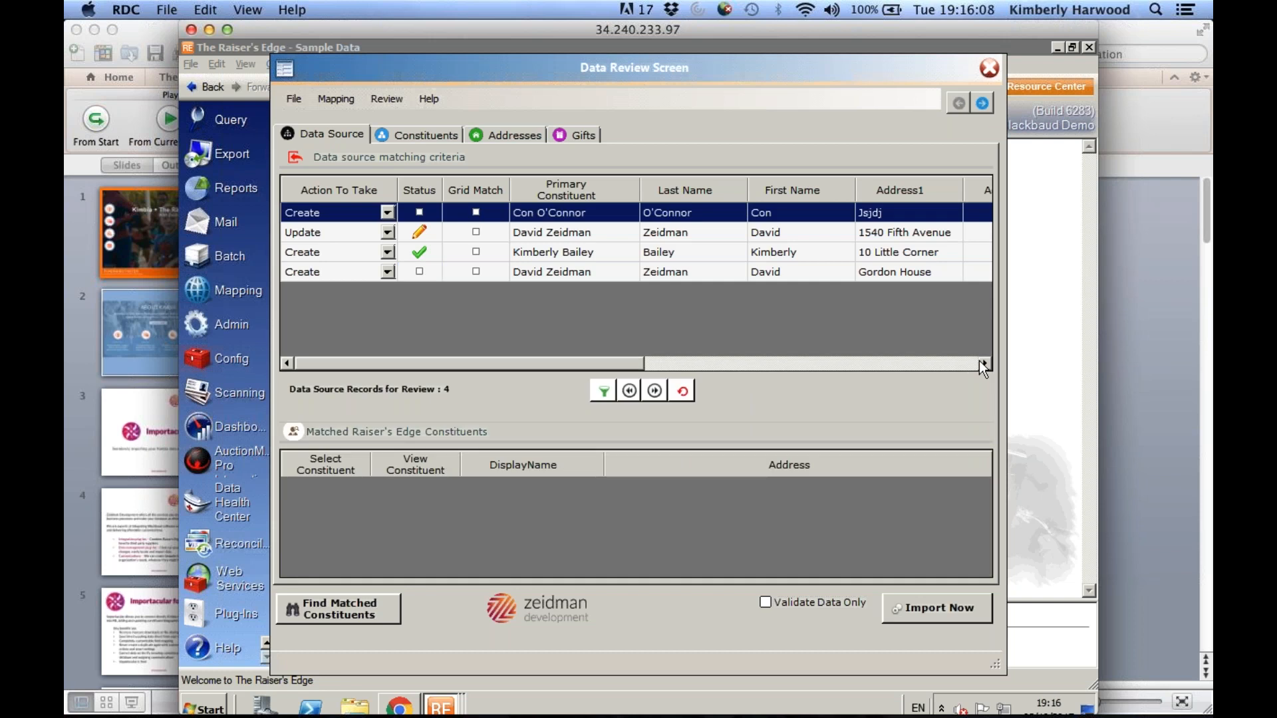
pyautogui.click(988, 69)
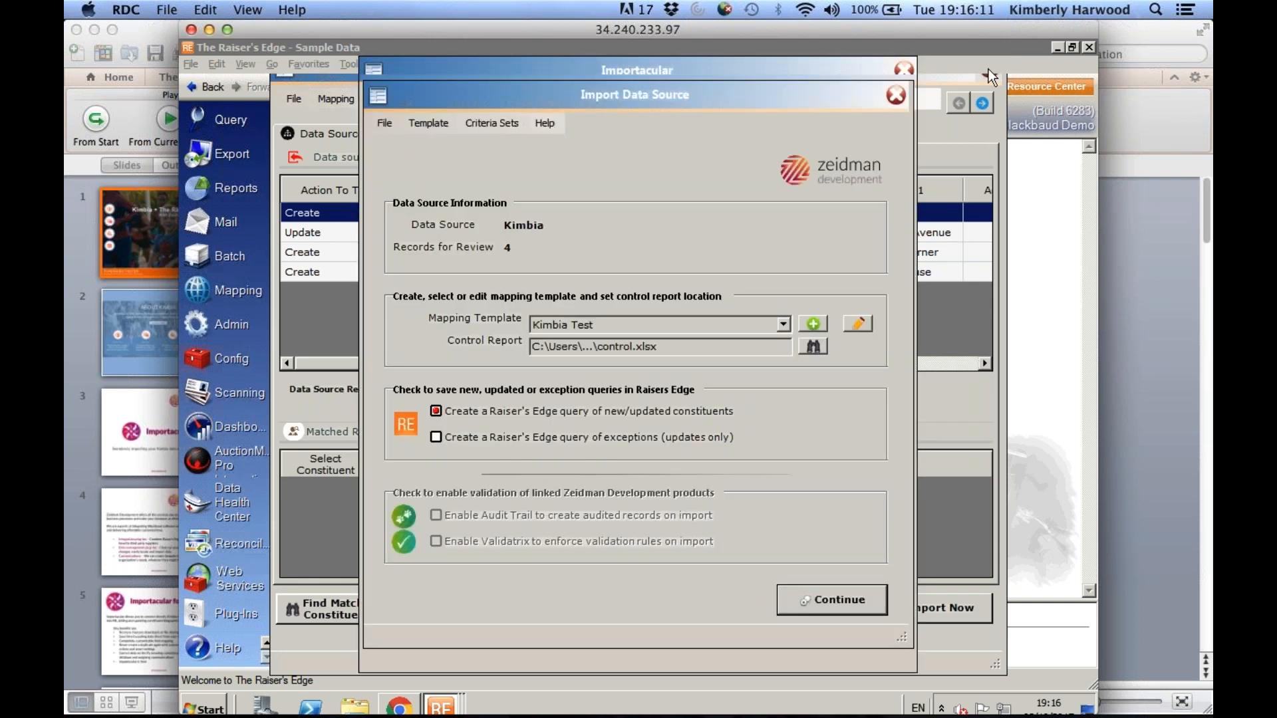
pyautogui.click(891, 94)
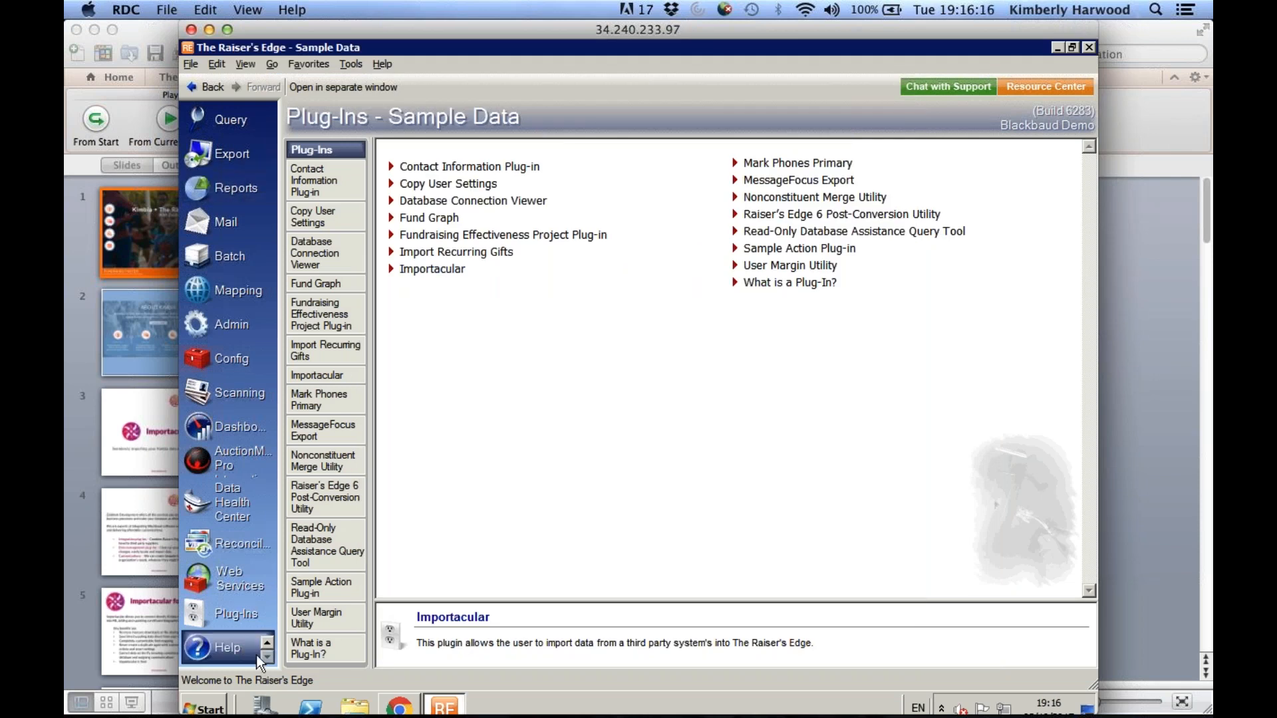
# Find the saved Kimbia test query by sorting the General queries by creation date, then open it at its output field selection
pyautogui.click(267, 642)
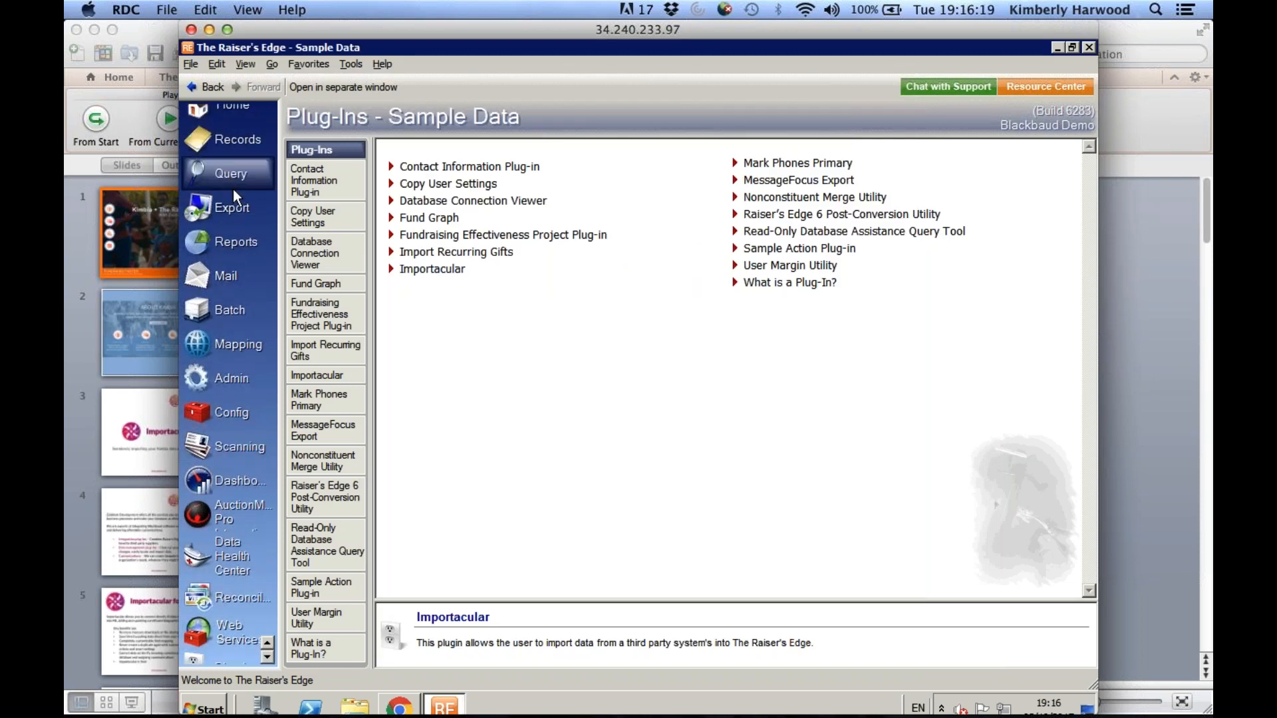
pyautogui.click(234, 142)
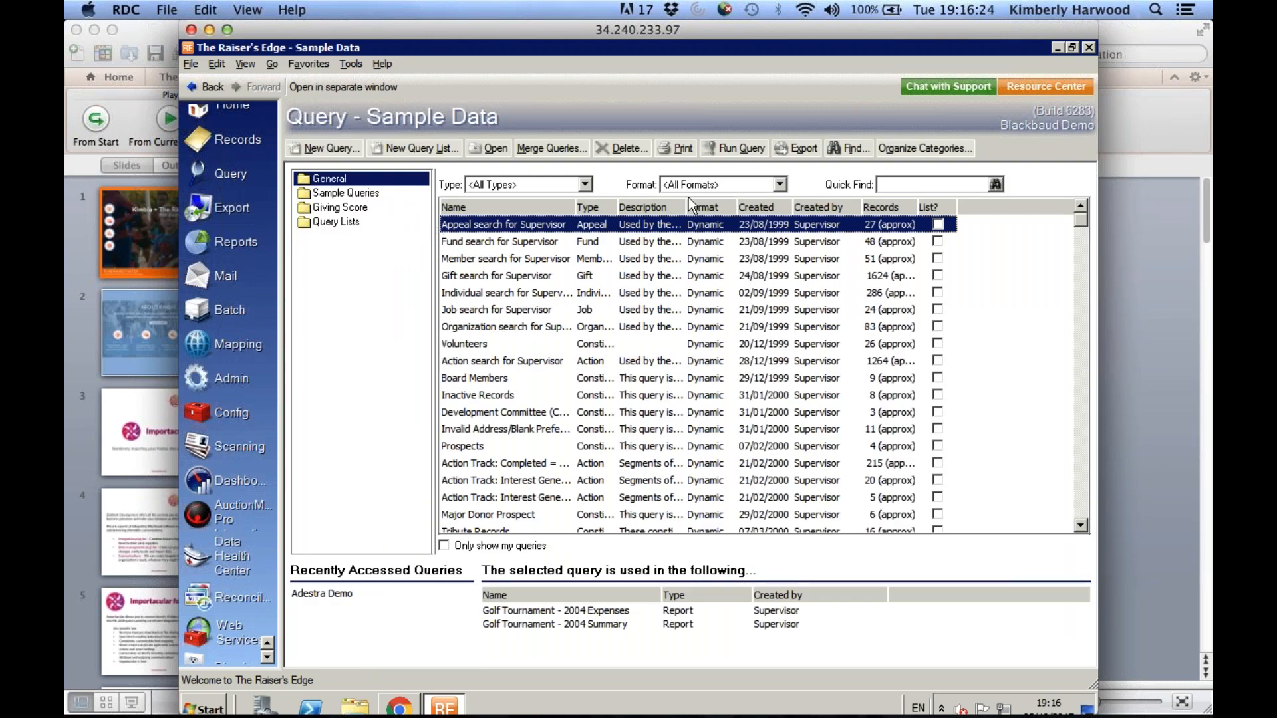
pyautogui.click(772, 206)
pyautogui.click(1079, 507)
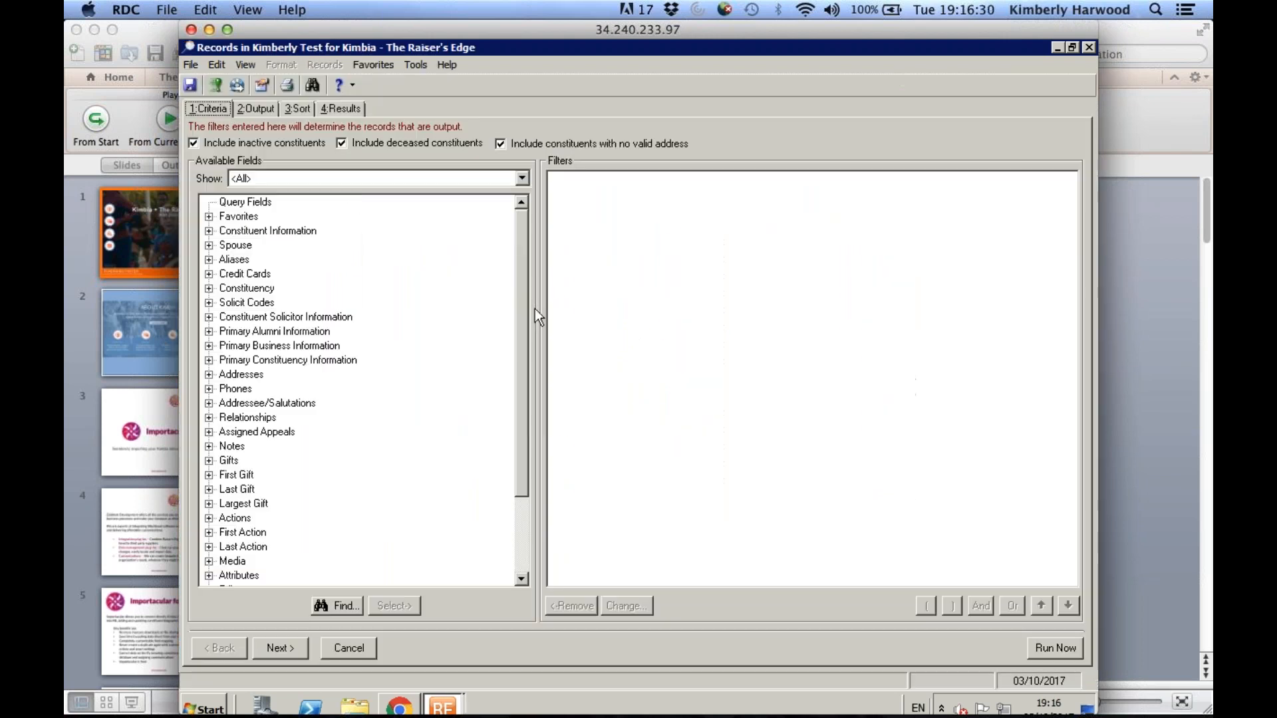
pyautogui.click(255, 108)
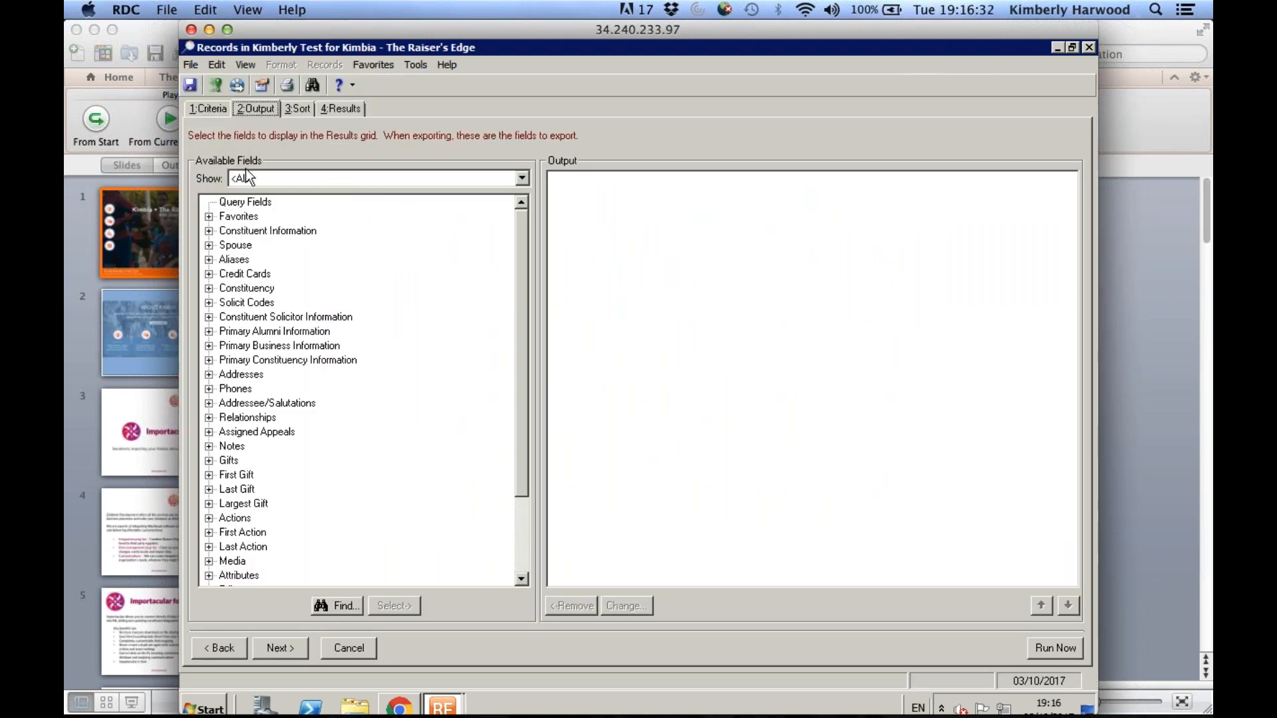
# Add Constituent ID and First Name from Constituent Information to the query output and show the results
pyautogui.click(209, 231)
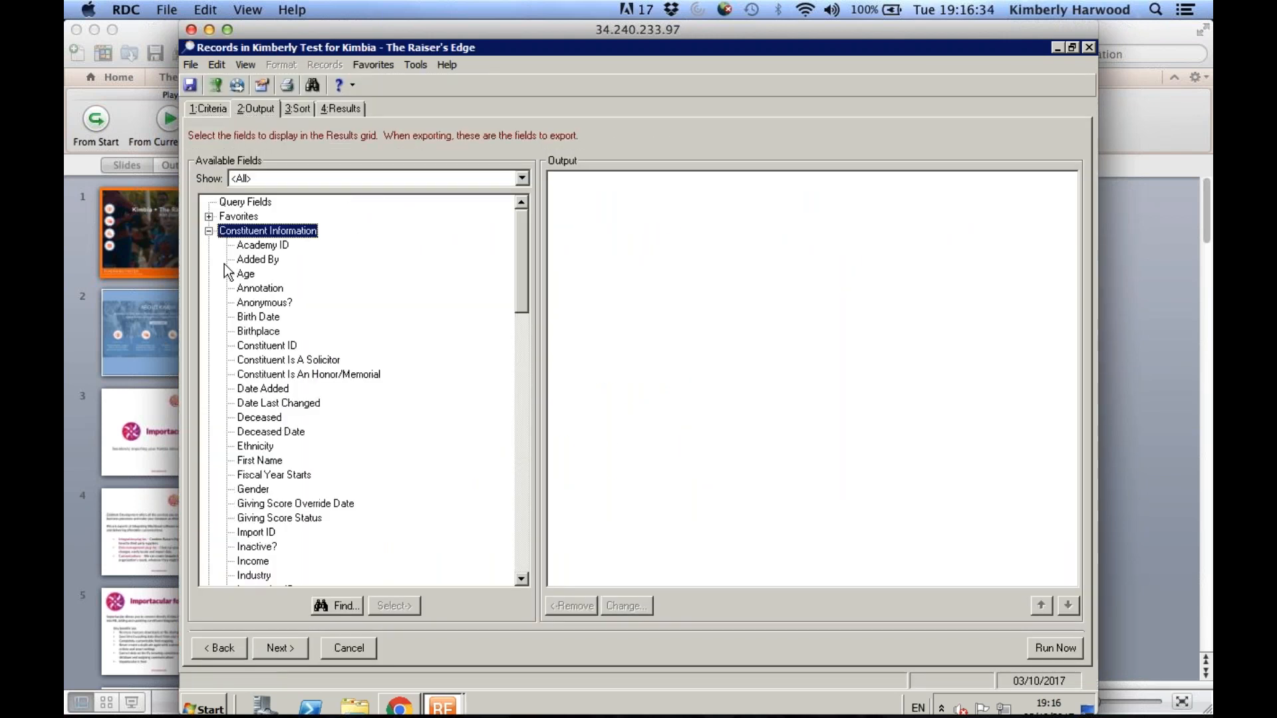
pyautogui.doubleClick(261, 346)
pyautogui.doubleClick(259, 460)
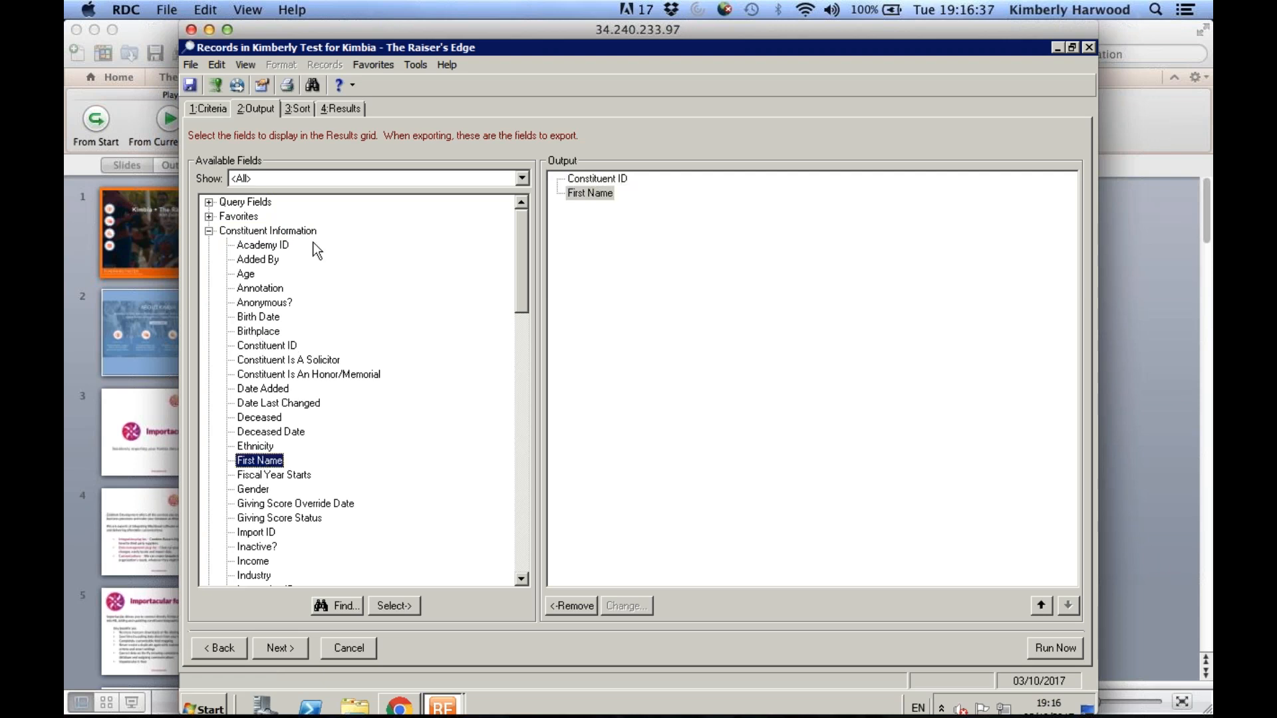
pyautogui.click(345, 106)
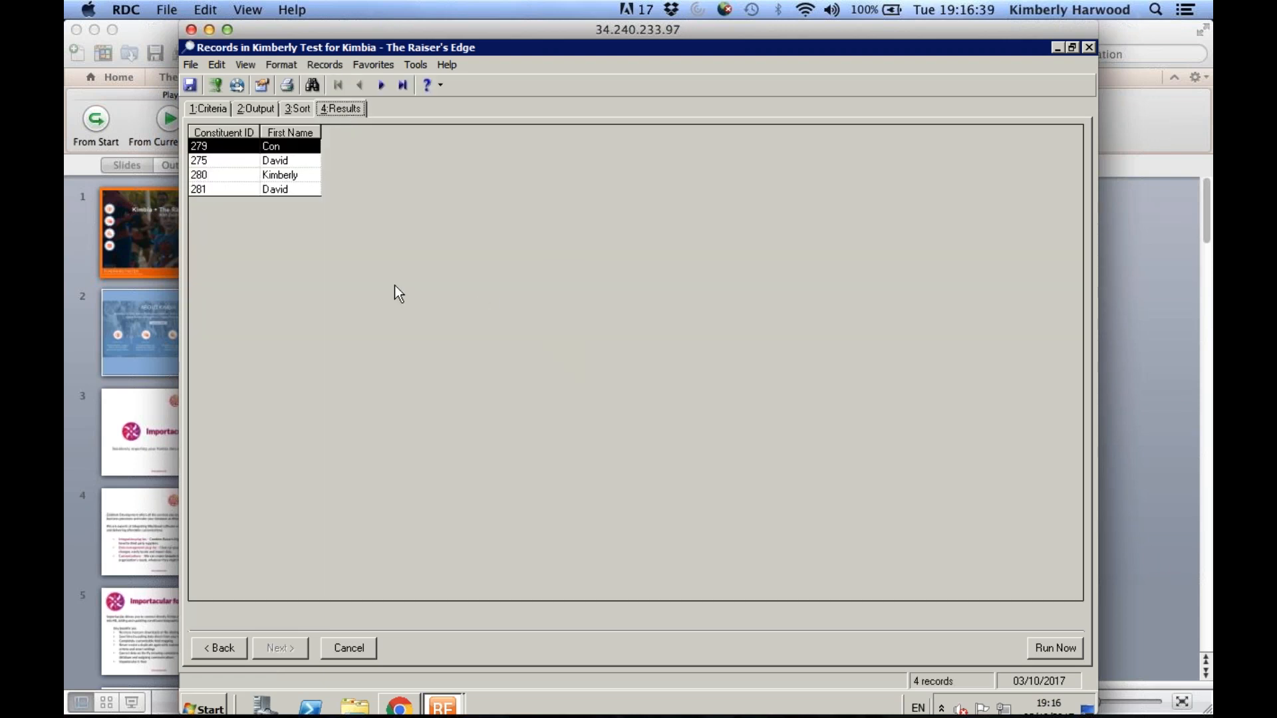
# Examine the first constituent's biographical details, email addresses and attributes, then close the record
pyautogui.doubleClick(271, 145)
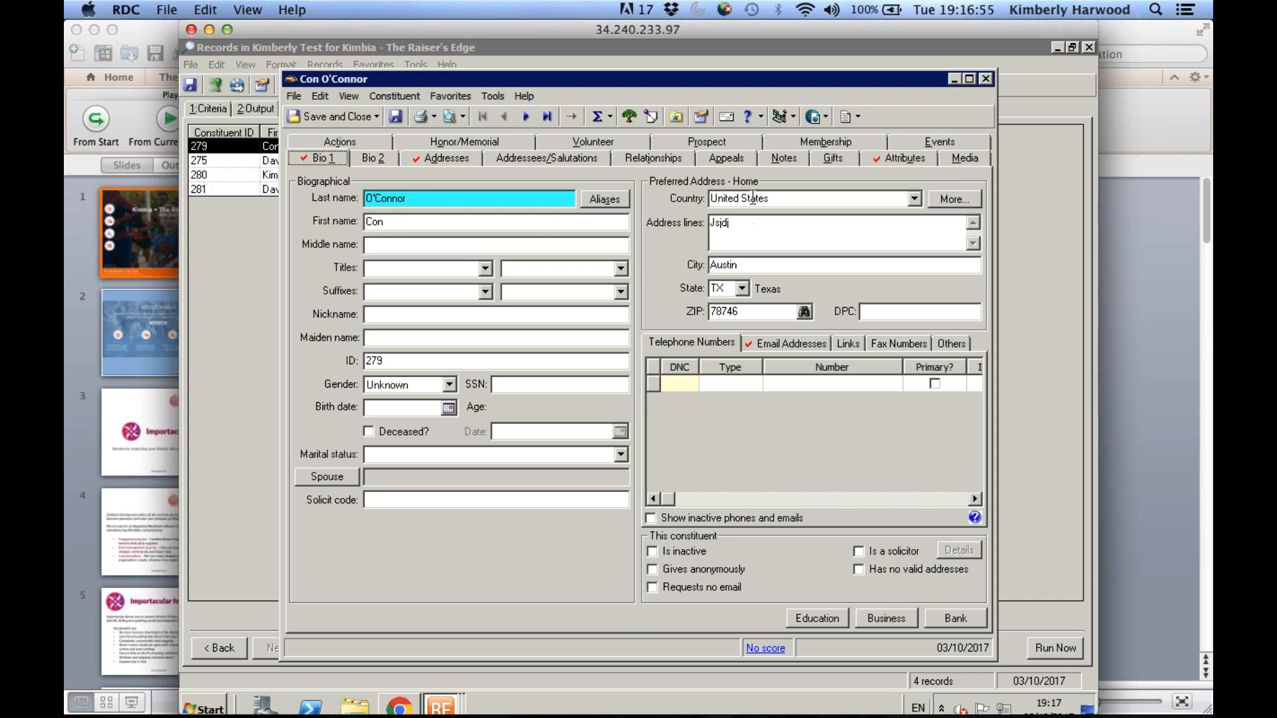
pyautogui.click(775, 349)
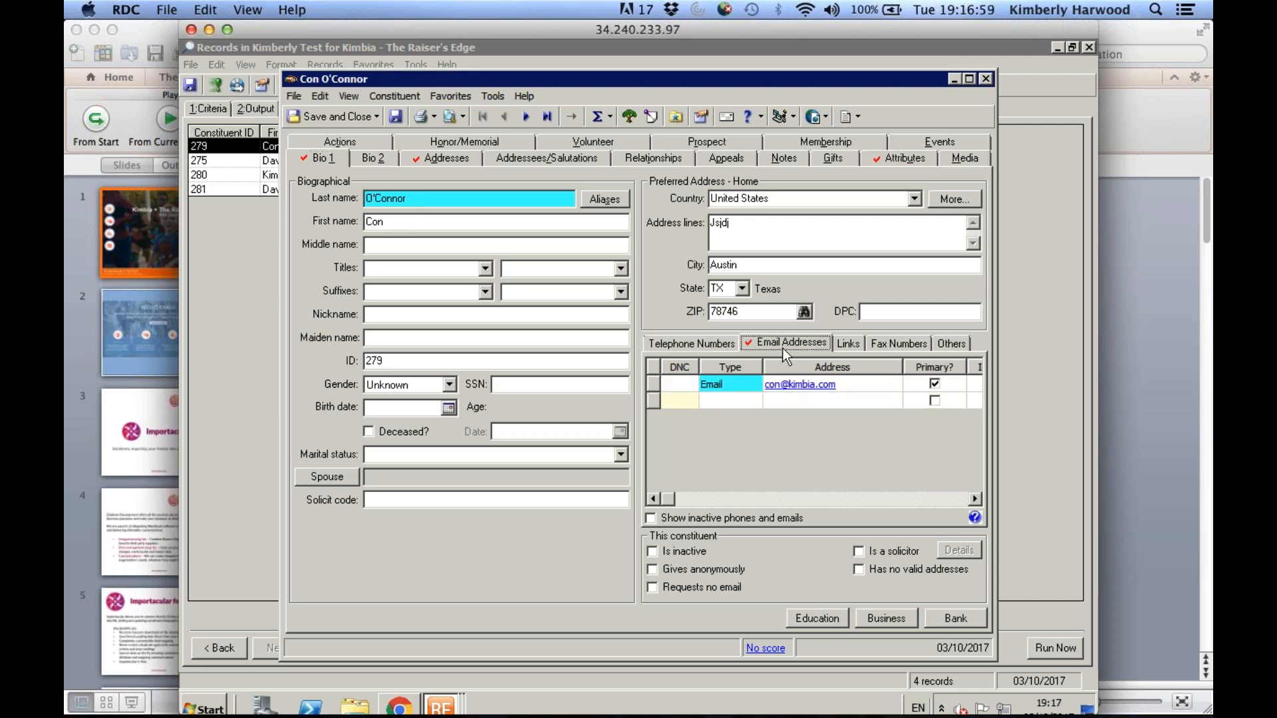
pyautogui.click(890, 157)
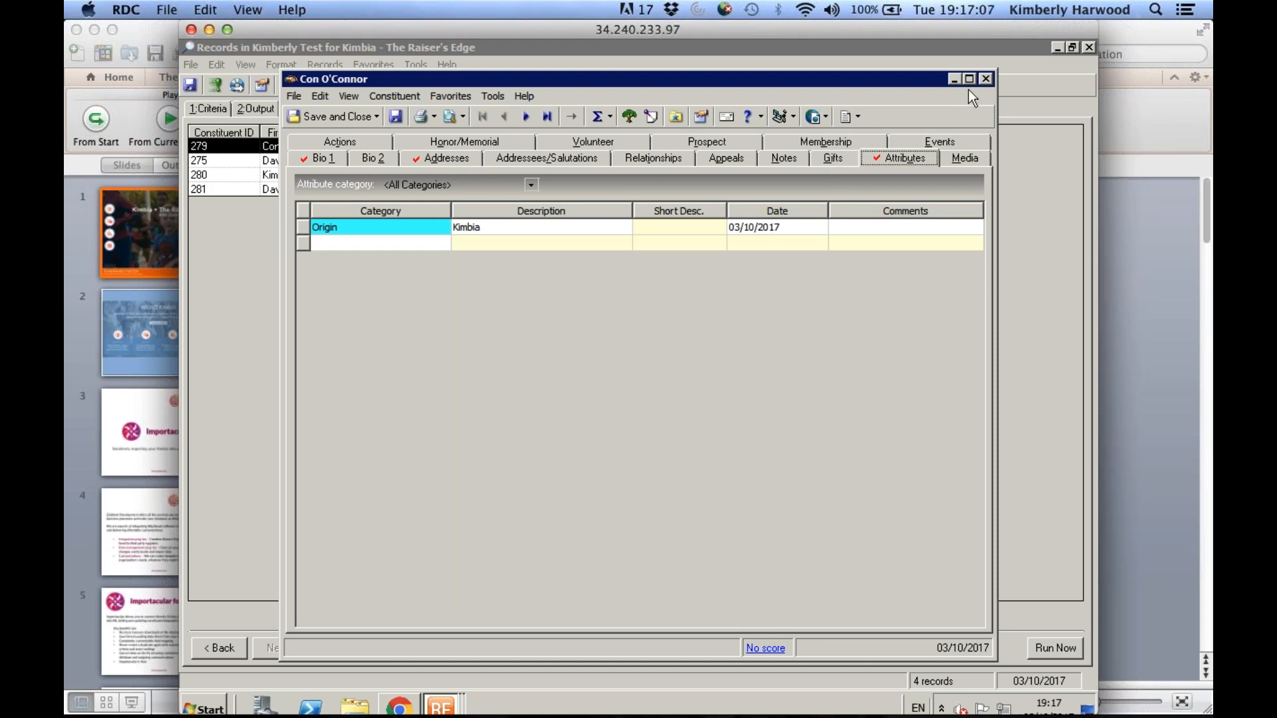
pyautogui.click(987, 78)
# Minimize the query, widen the Description column in the batch list, and open the "Importacular: Kimbia" batch 53
pyautogui.click(1061, 47)
pyautogui.click(225, 317)
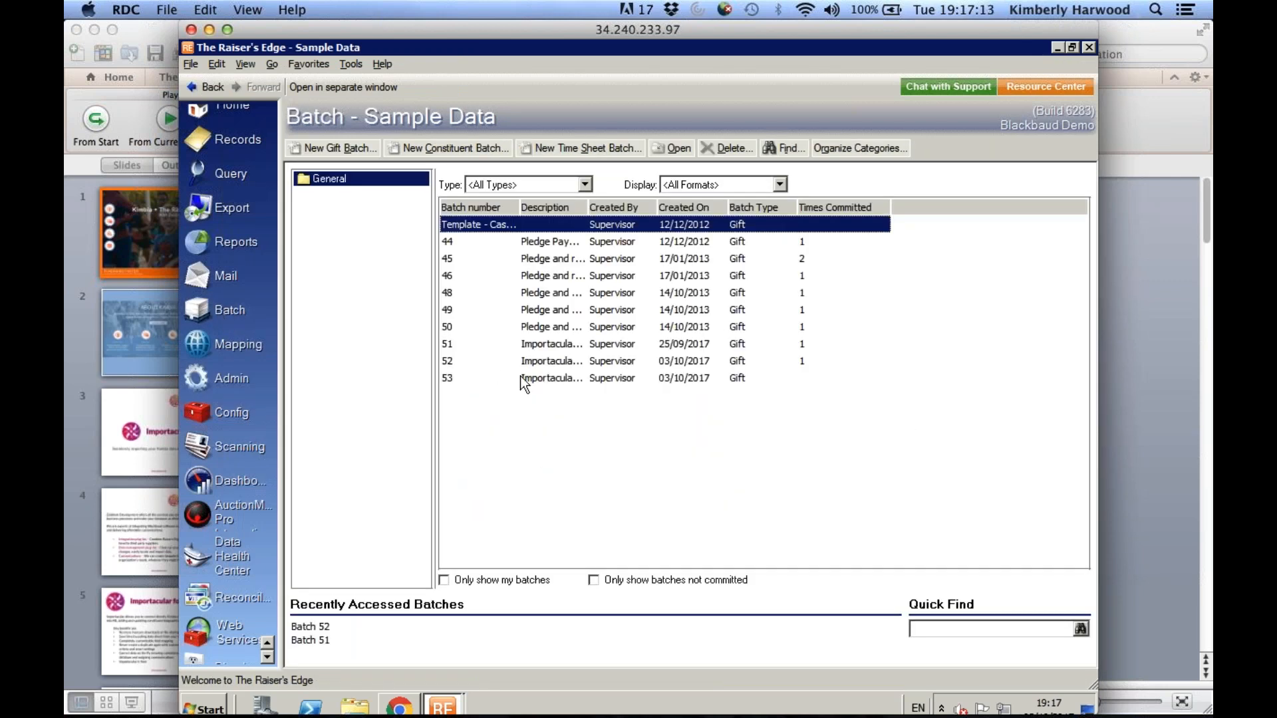
pyautogui.click(545, 377)
pyautogui.doubleClick(586, 207)
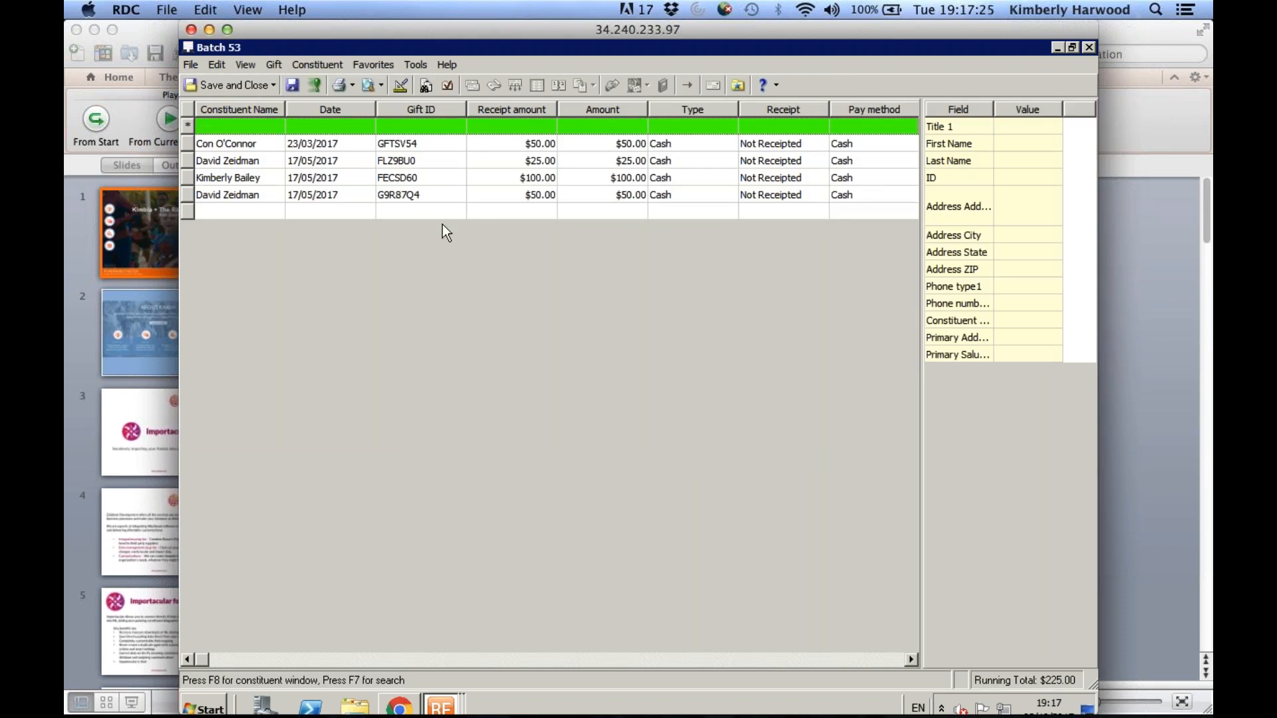
# Commit gift batch 53 and close the commit window to return to the batch list
pyautogui.click(316, 85)
pyautogui.click(828, 524)
pyautogui.click(594, 514)
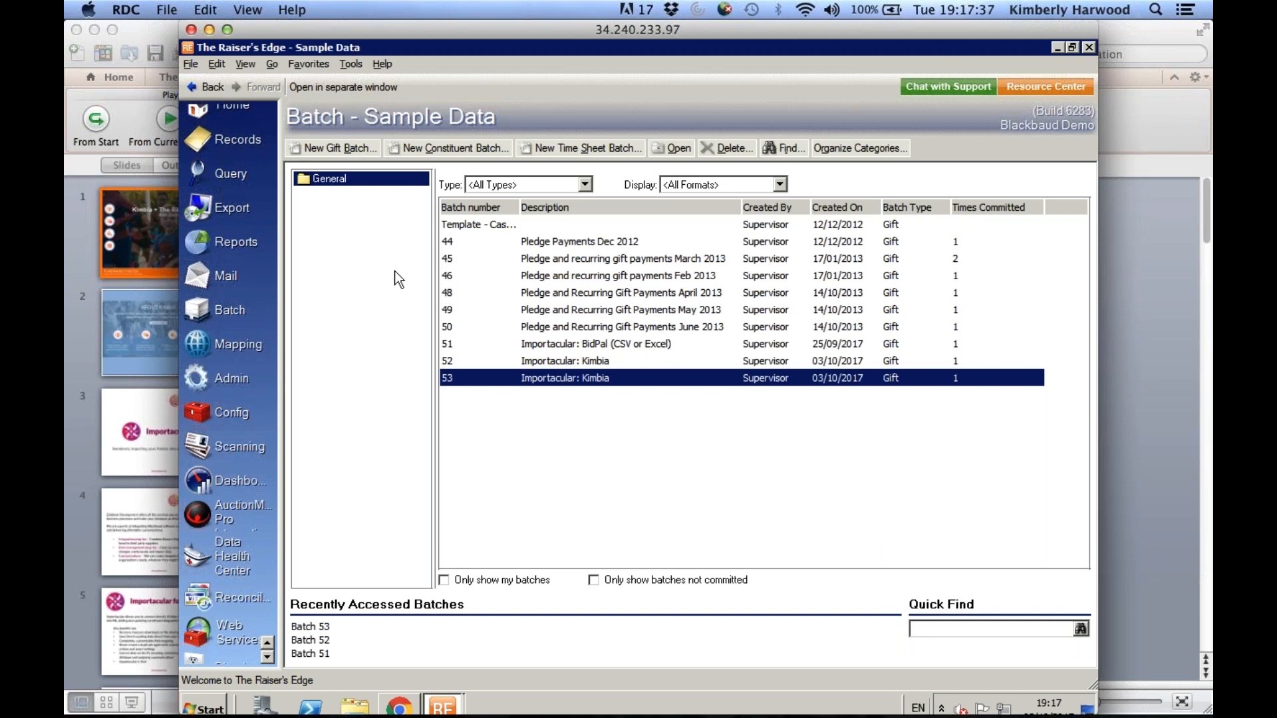
# Return to the Kimbia test query results and display the first constituent's gifts
pyautogui.click(223, 178)
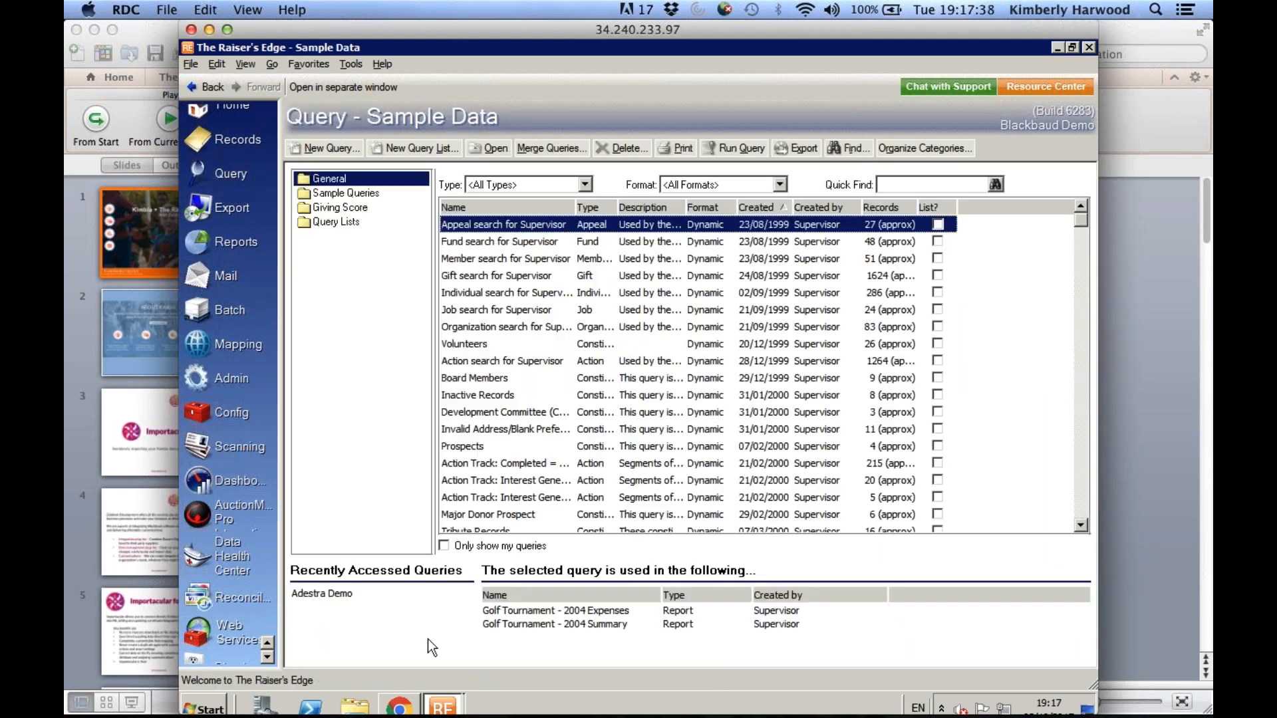
pyautogui.click(450, 707)
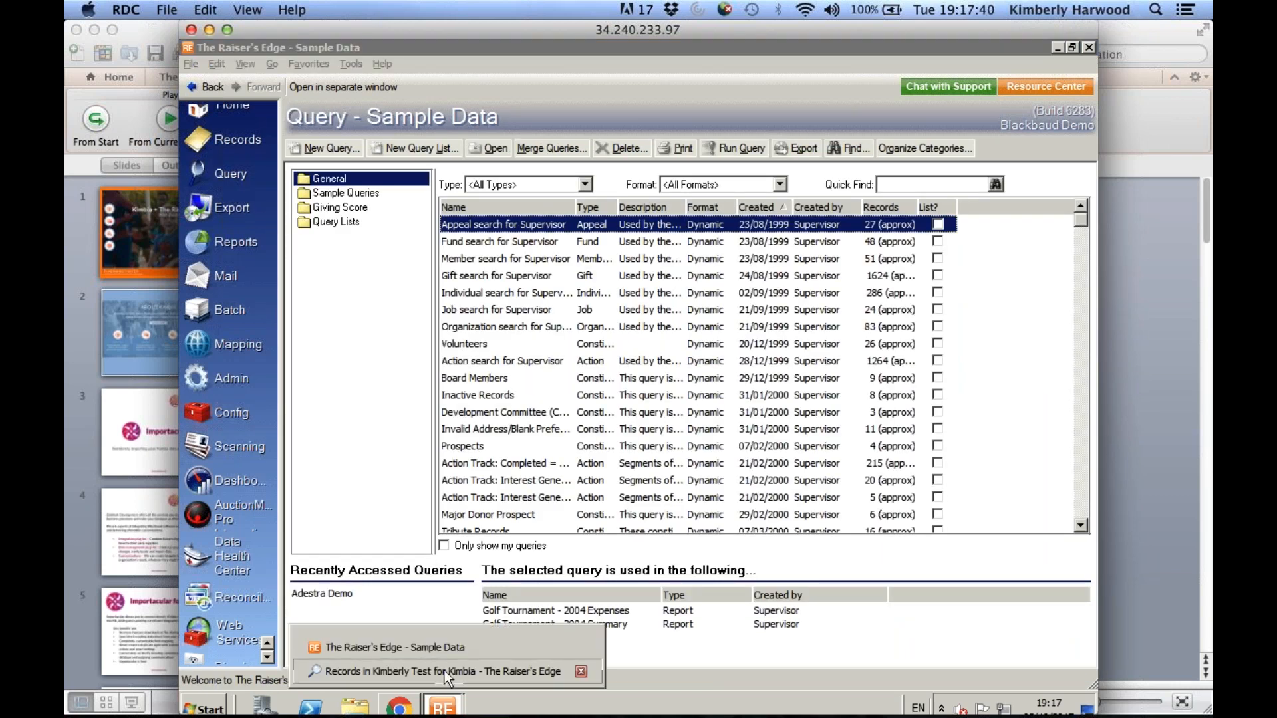
pyautogui.click(444, 671)
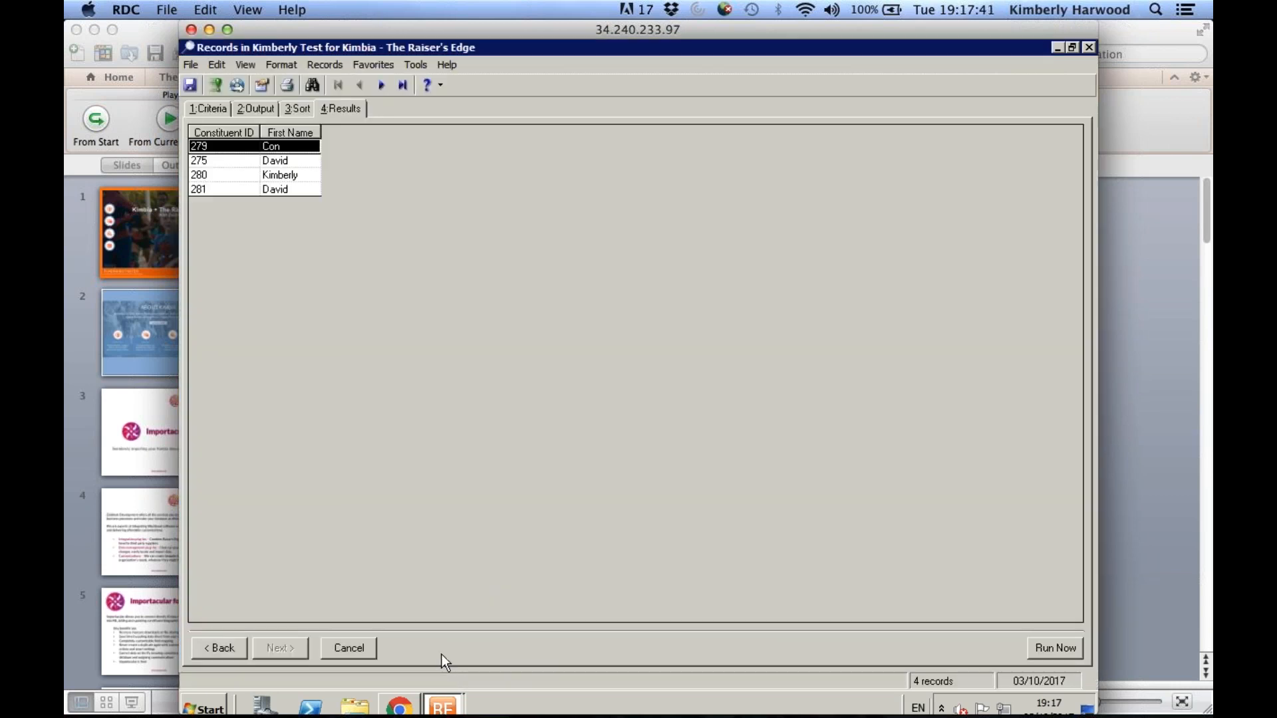
pyautogui.doubleClick(274, 146)
pyautogui.click(837, 158)
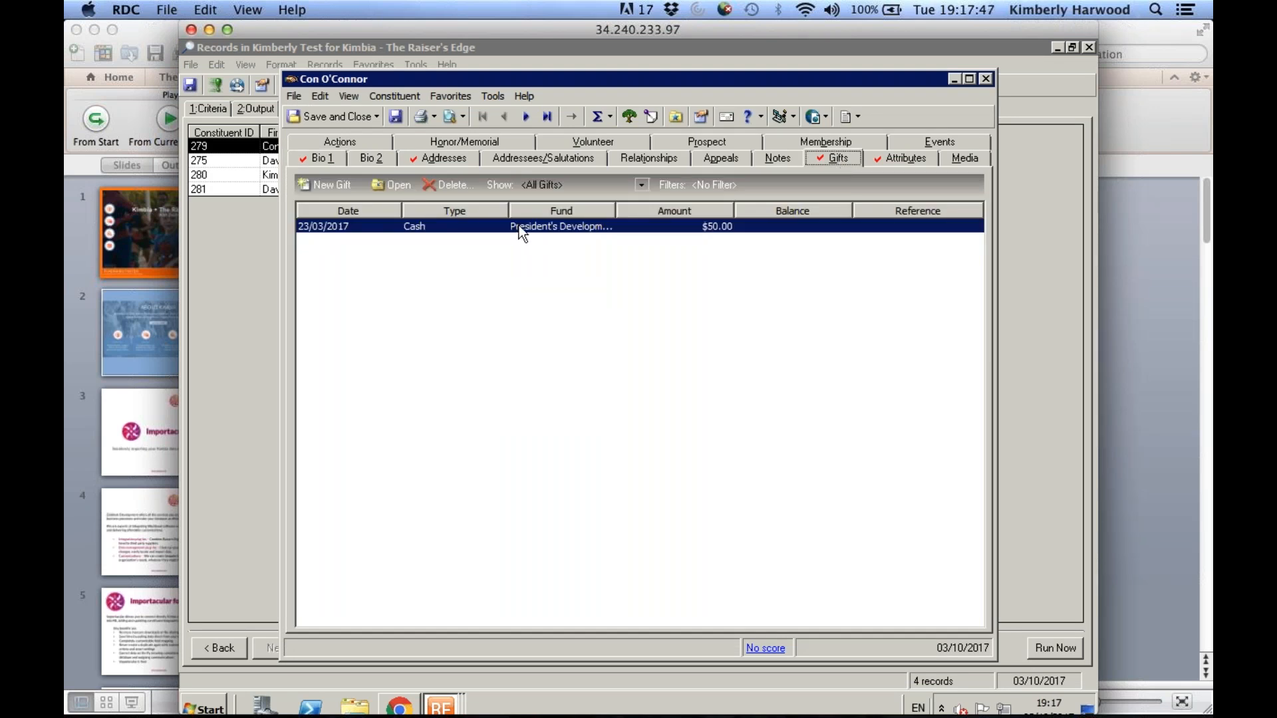
# Examine the cash gift's main and miscellaneous details, then save and close the gift and constituent records
pyautogui.doubleClick(520, 227)
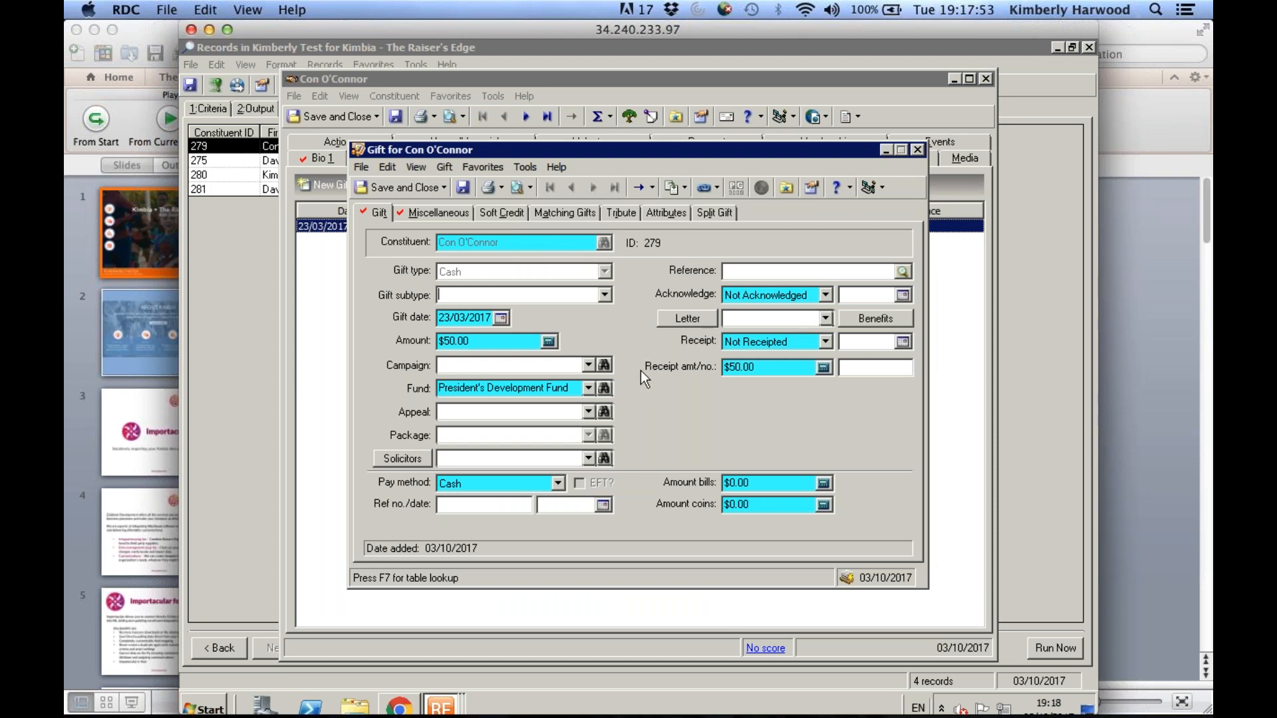
pyautogui.click(439, 212)
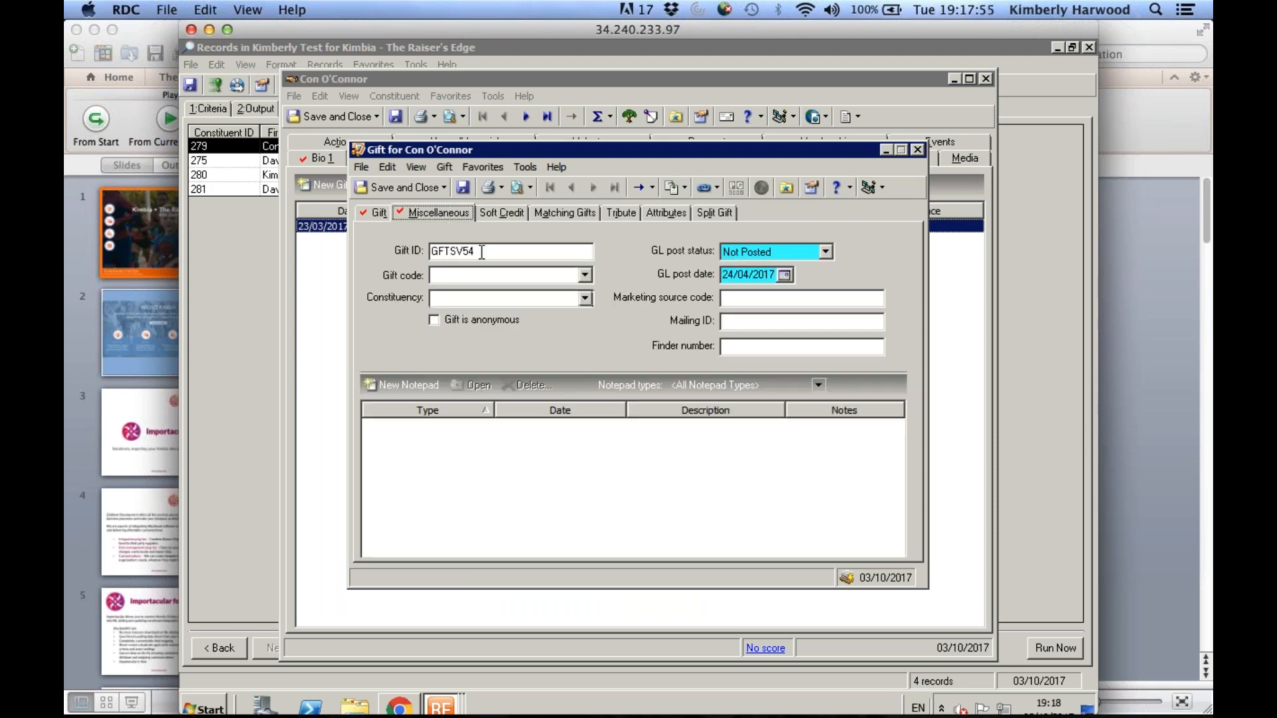
pyautogui.click(377, 186)
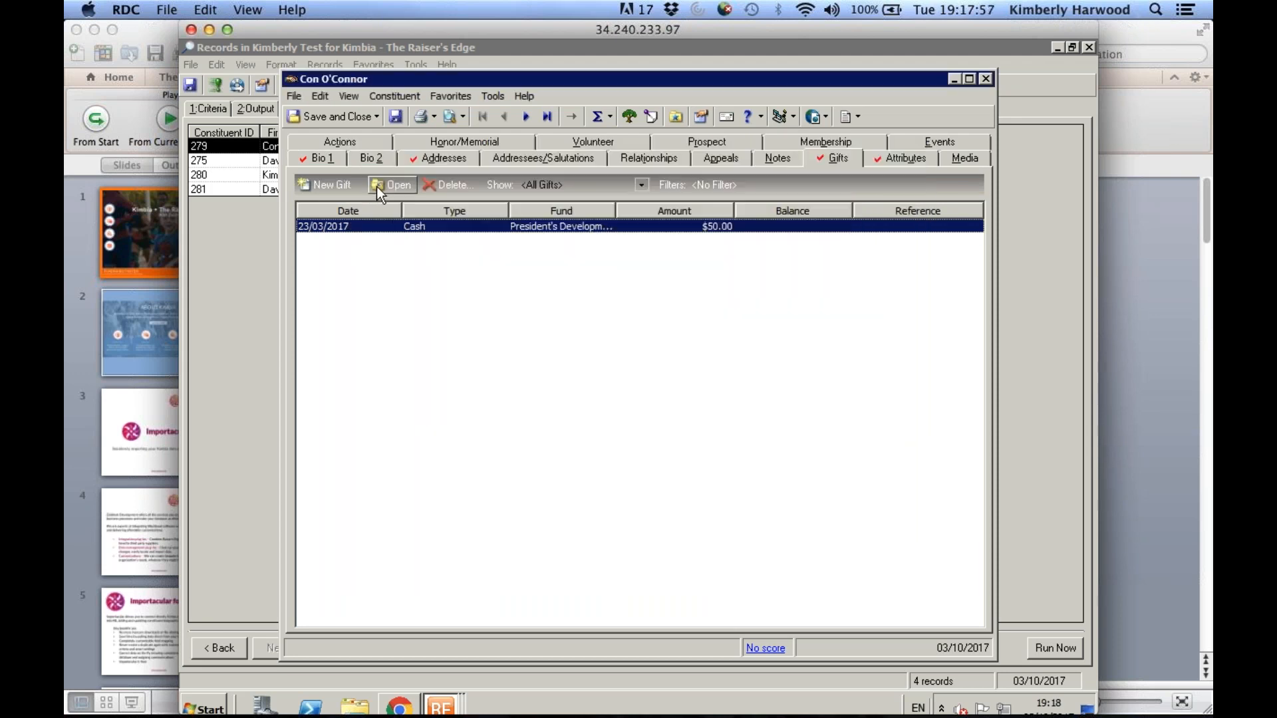
pyautogui.click(341, 120)
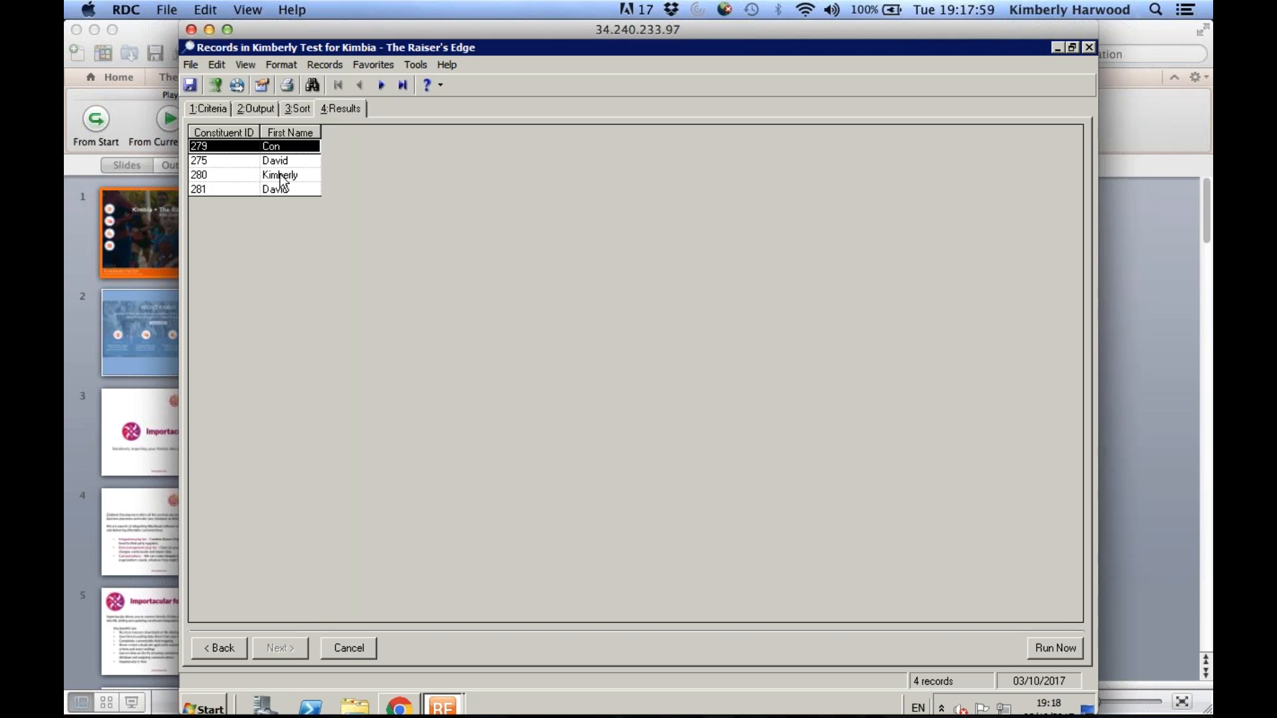
# Examine the second constituent's biographical details, gifts and attributes, then save and close the record and minimize the query
pyautogui.doubleClick(269, 159)
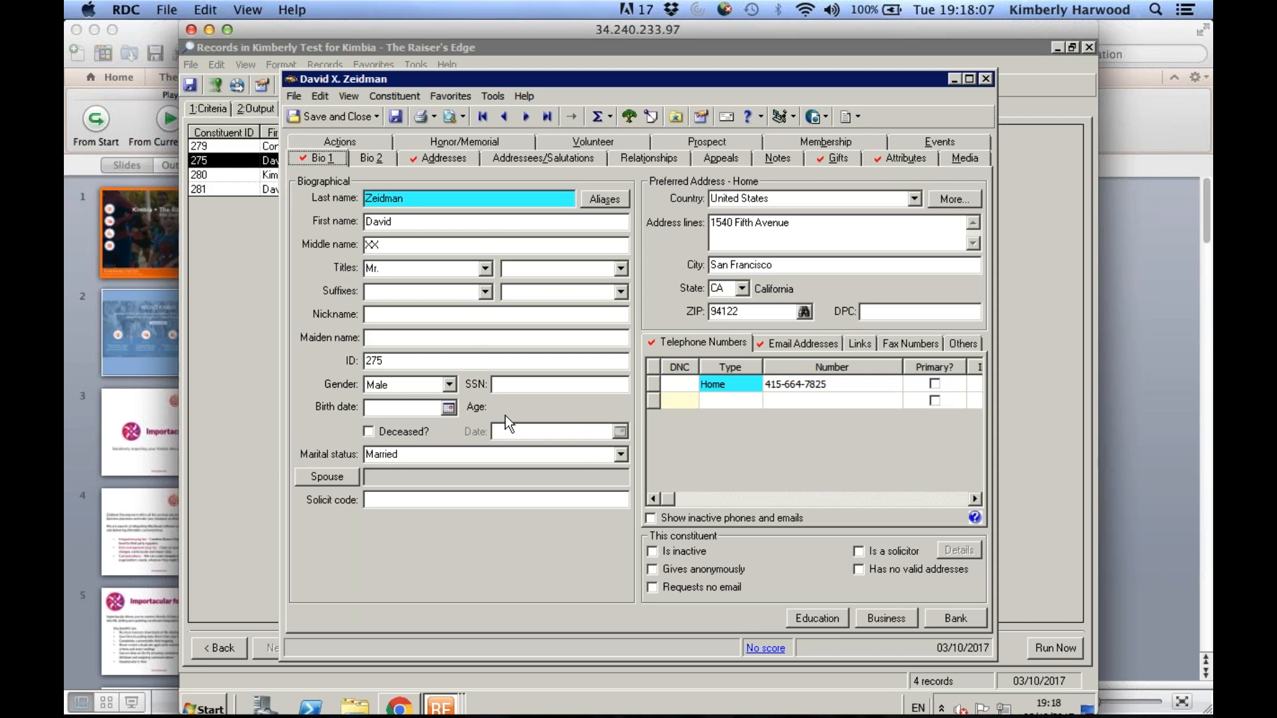
pyautogui.click(824, 160)
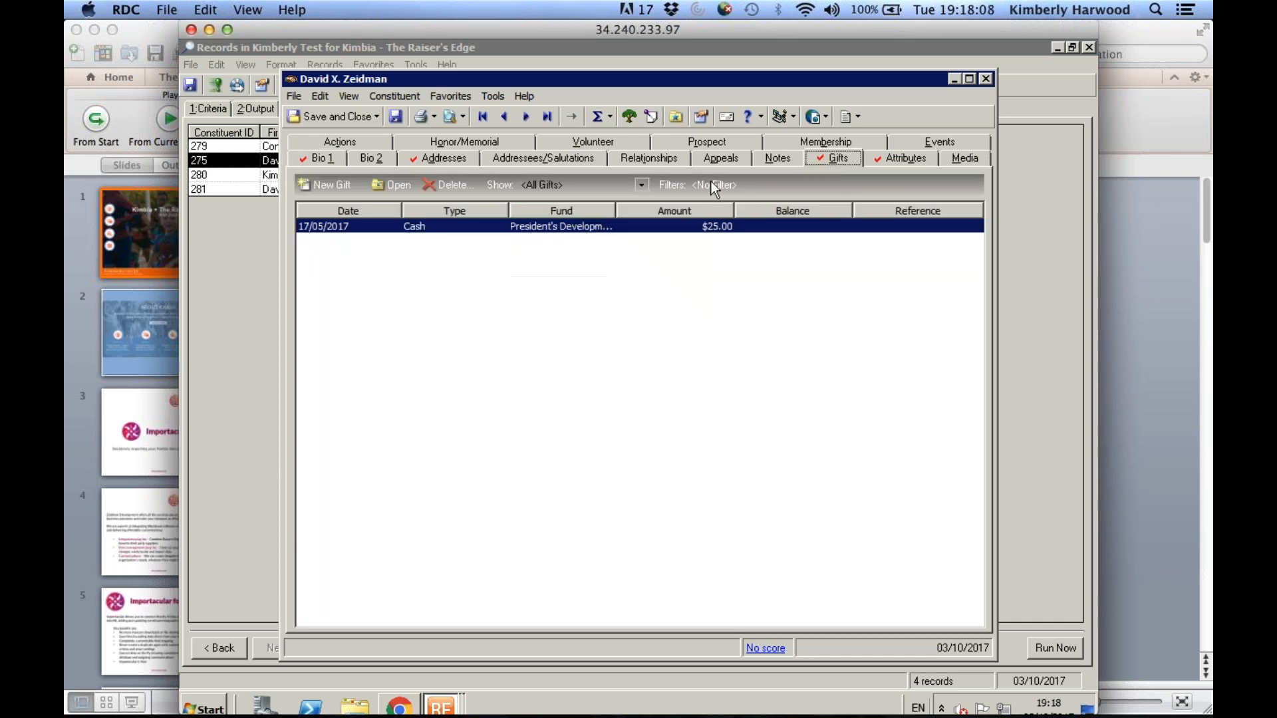
pyautogui.click(887, 160)
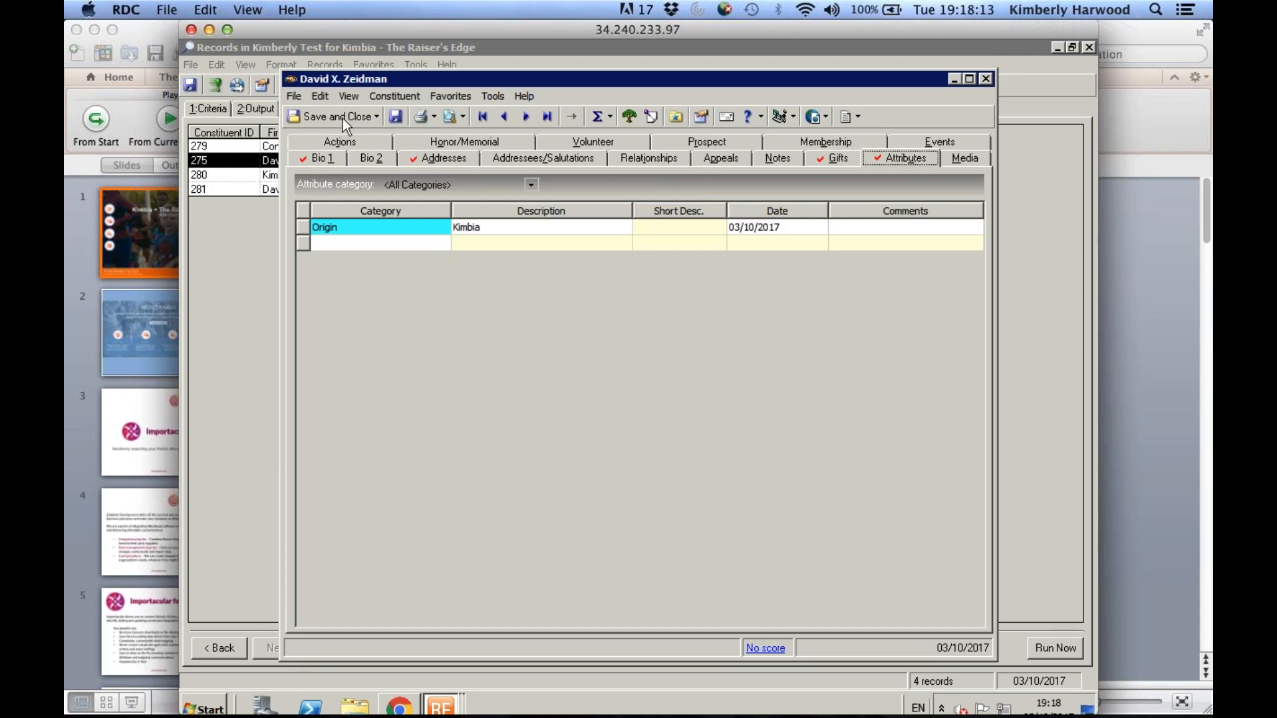
pyautogui.click(330, 112)
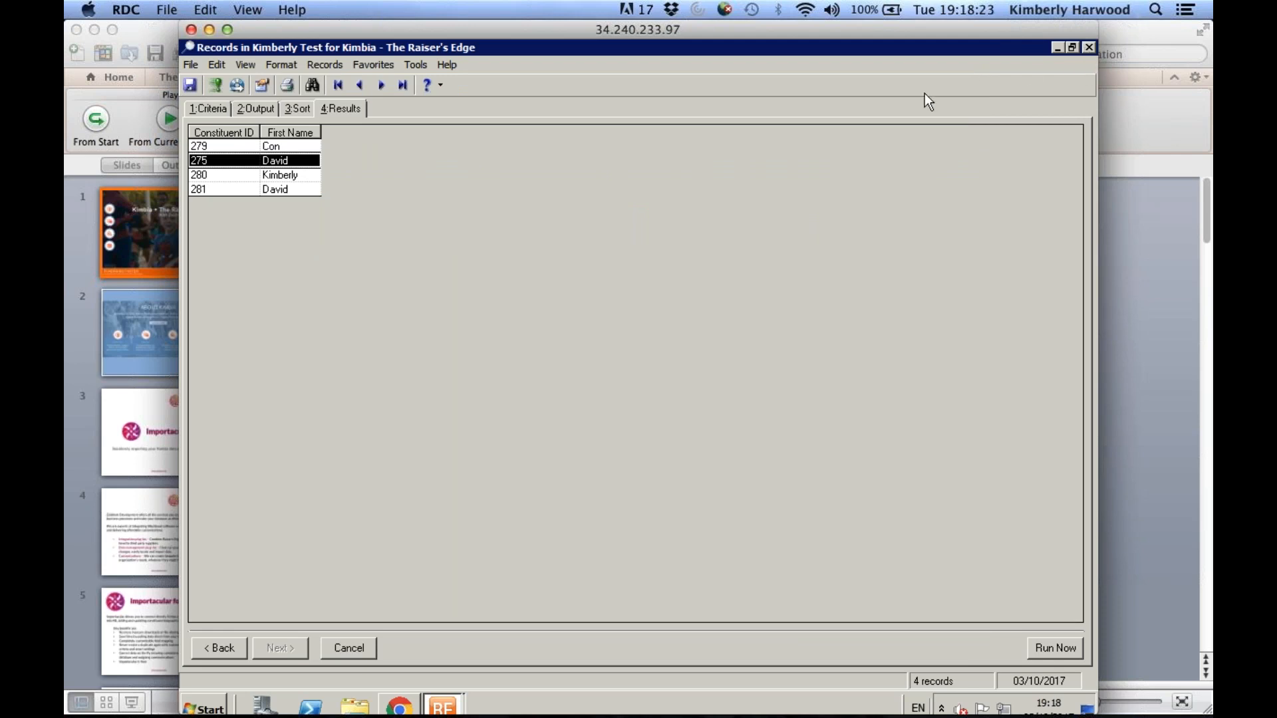
pyautogui.click(1059, 48)
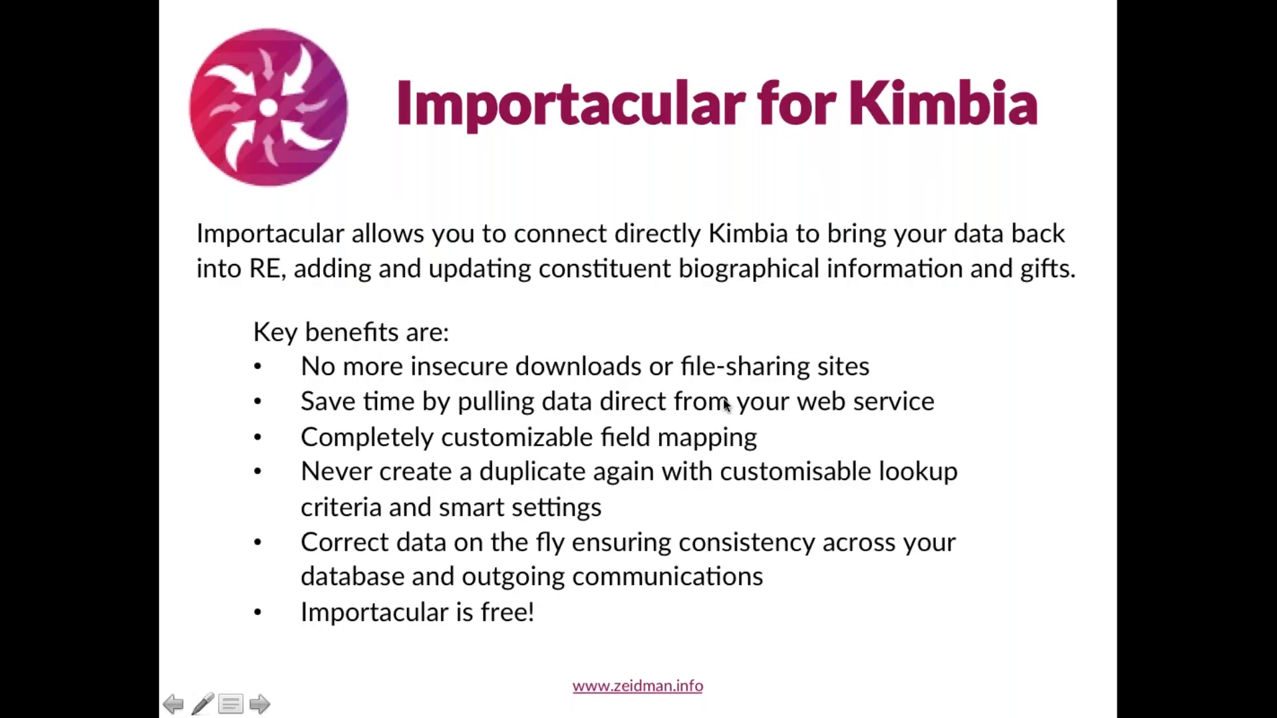
pyautogui.click(725, 404)
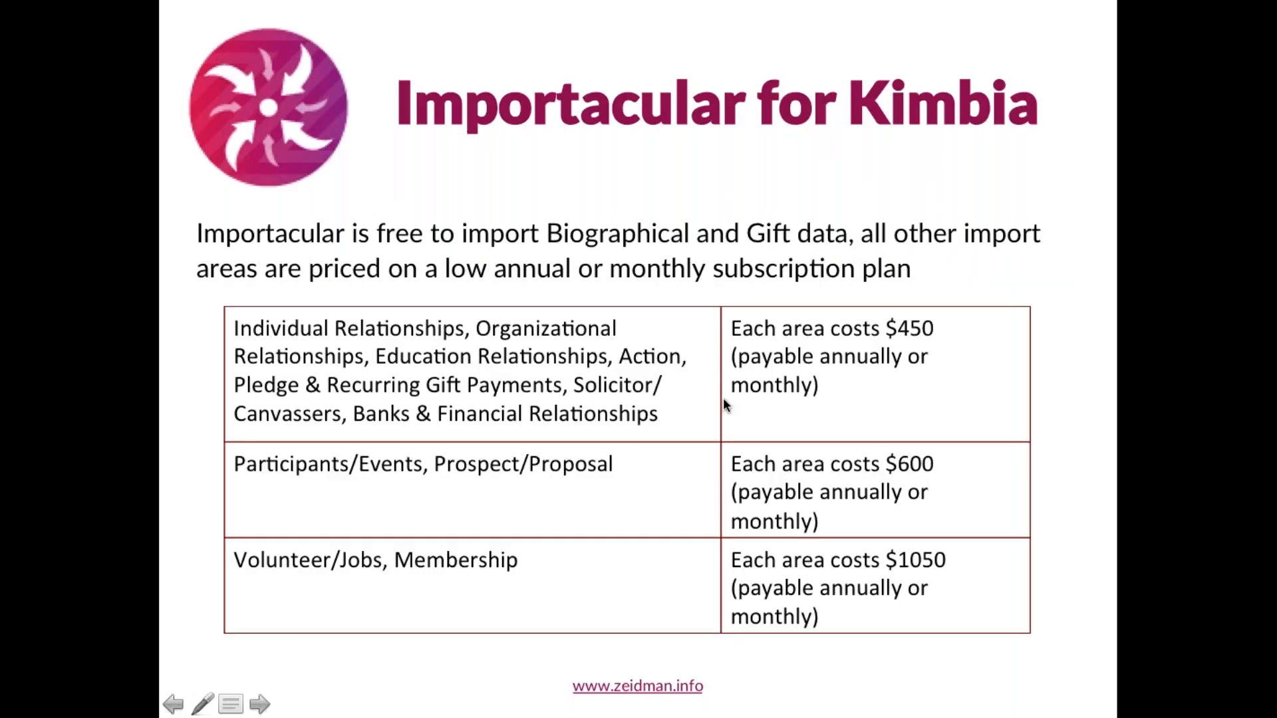